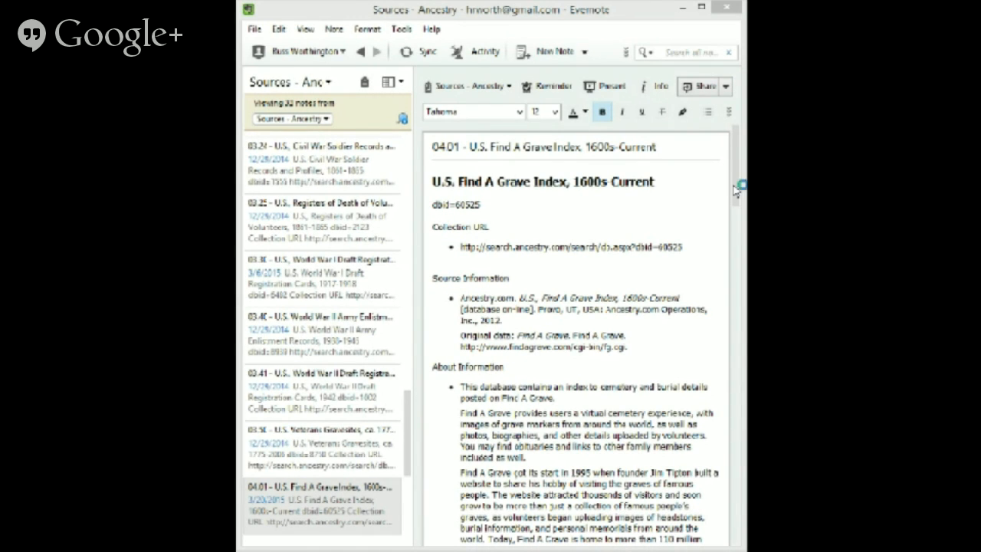
Step: Examine the 04.01 U.S. Find A Grave Index note, covering its source information, merge notes, research log format, and citation and media instructions
scroll(734, 199, "down", 3)
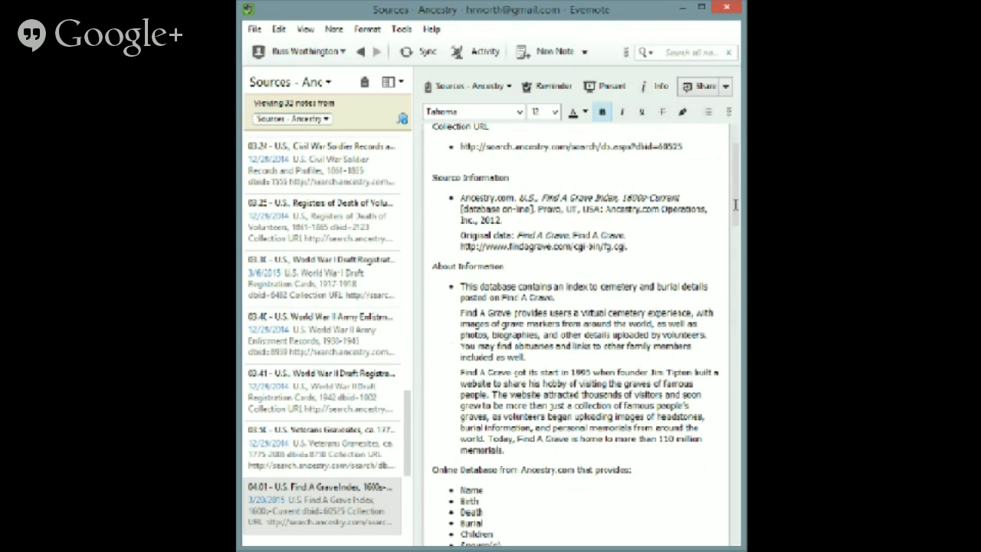
scroll(734, 206, "down", 3)
scroll(737, 223, "down", 3)
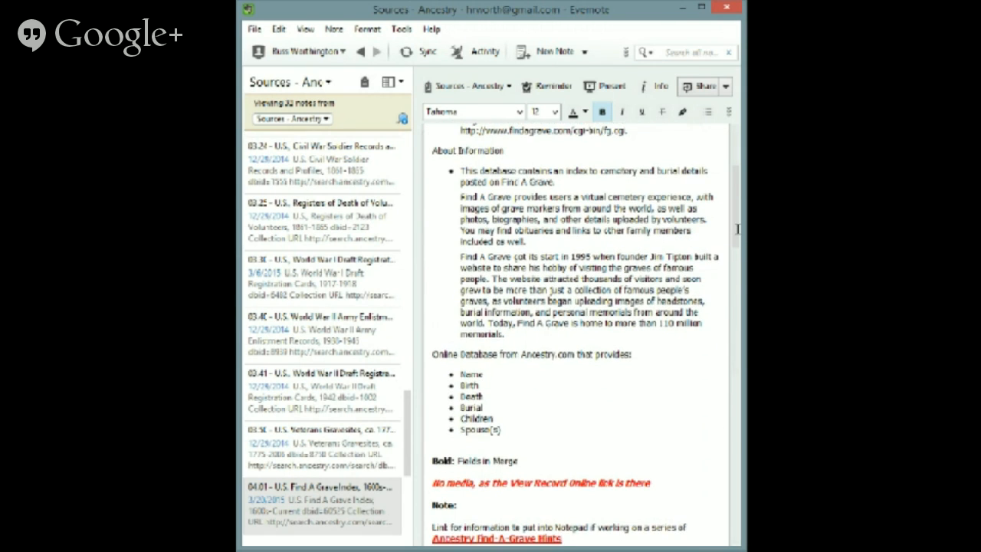
scroll(737, 228, "down", 1)
scroll(738, 230, "down", 5)
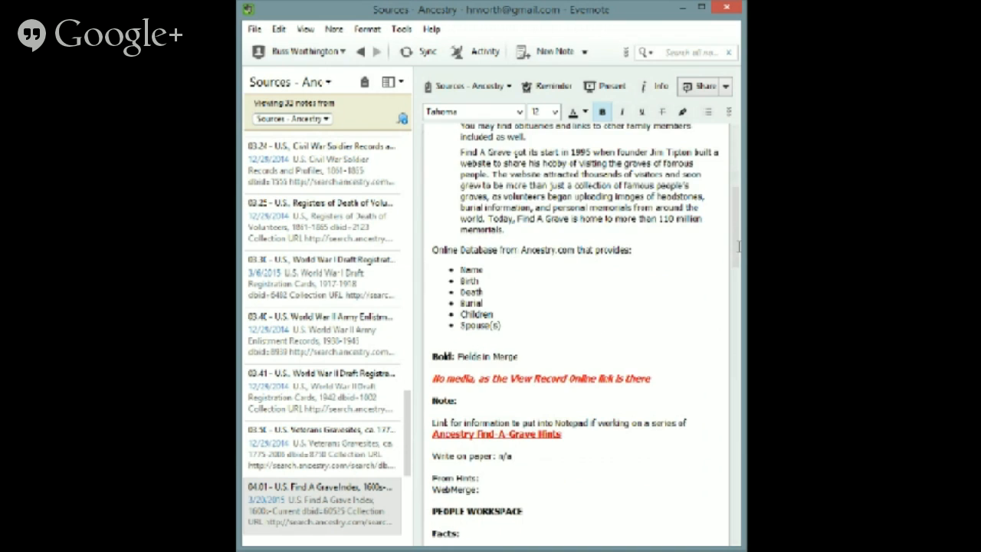
scroll(739, 257, "down", 1)
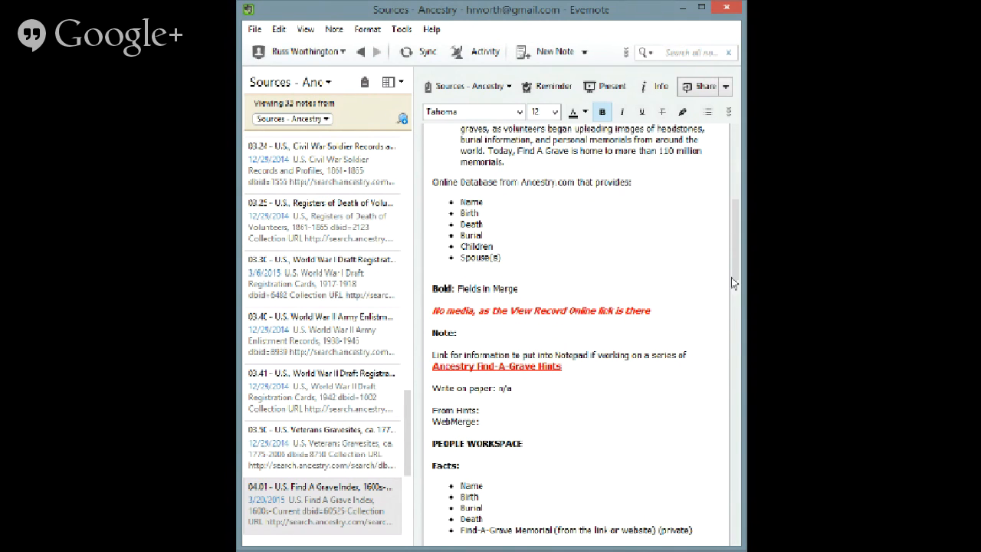
scroll(701, 288, "down", 8)
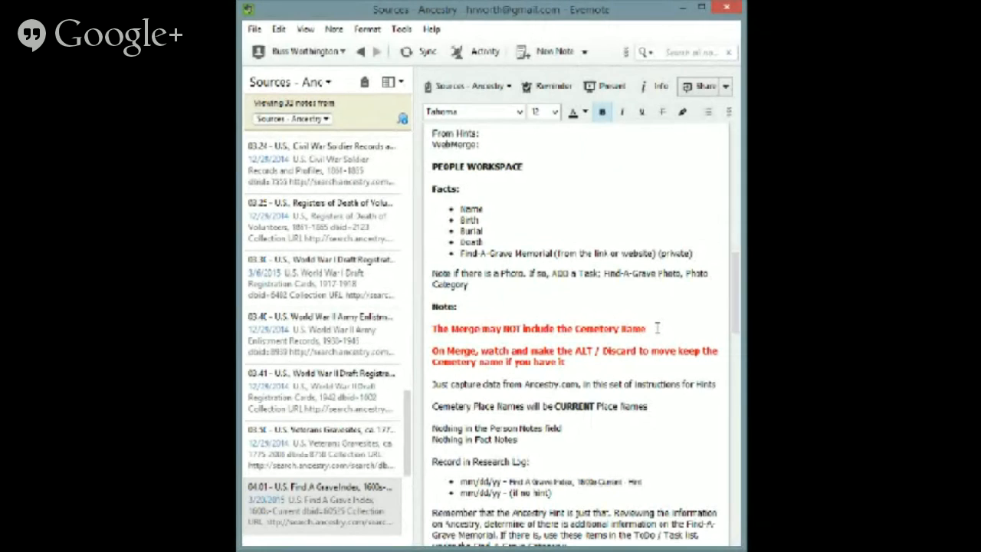
scroll(657, 328, "down", 3)
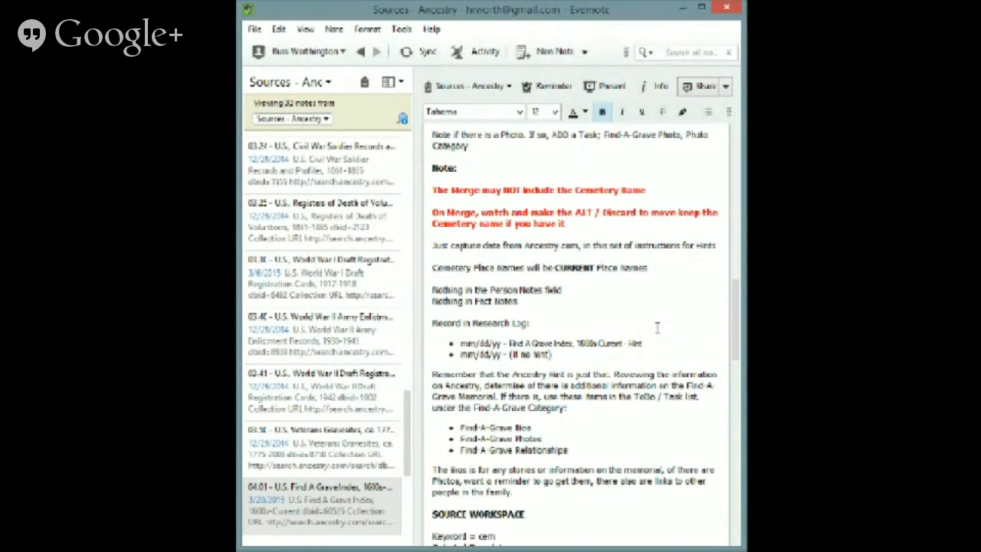
left_click(507, 343)
scroll(651, 329, "down", 3)
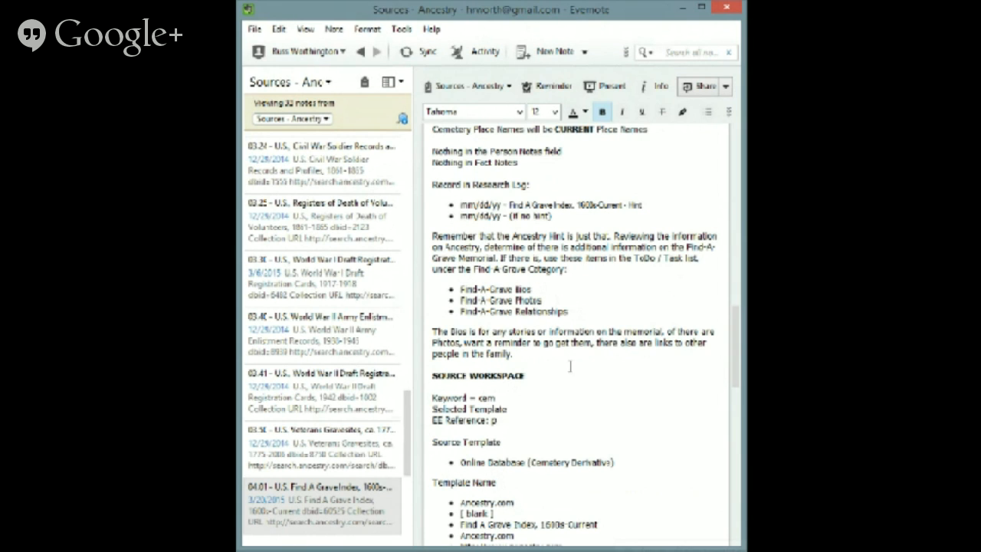
scroll(569, 366, "down", 3)
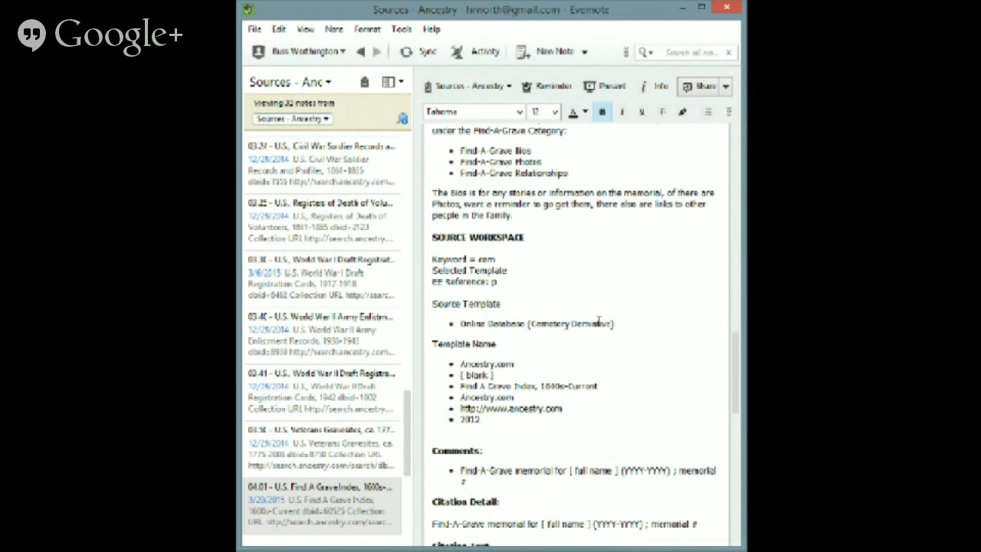
scroll(605, 333, "down", 3)
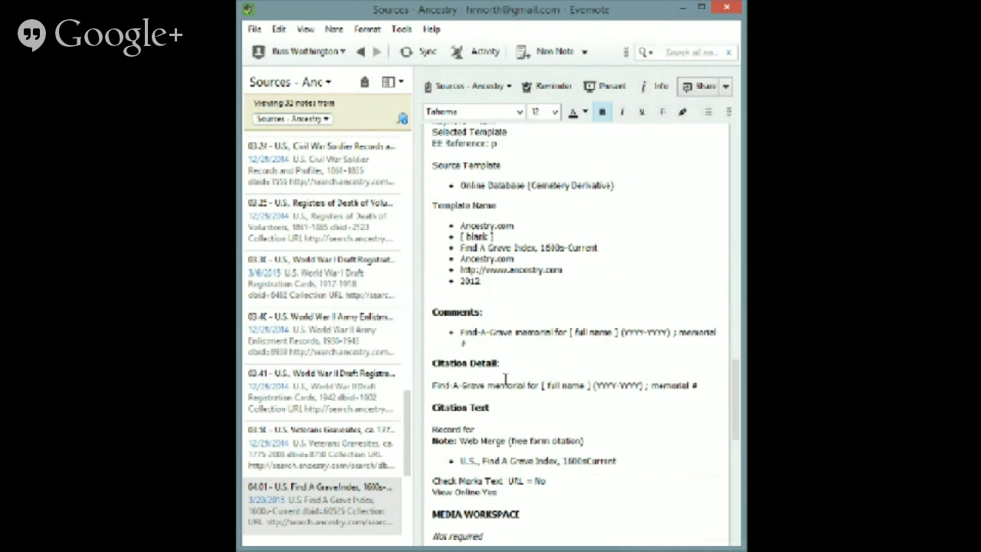
scroll(520, 342, "down", 3)
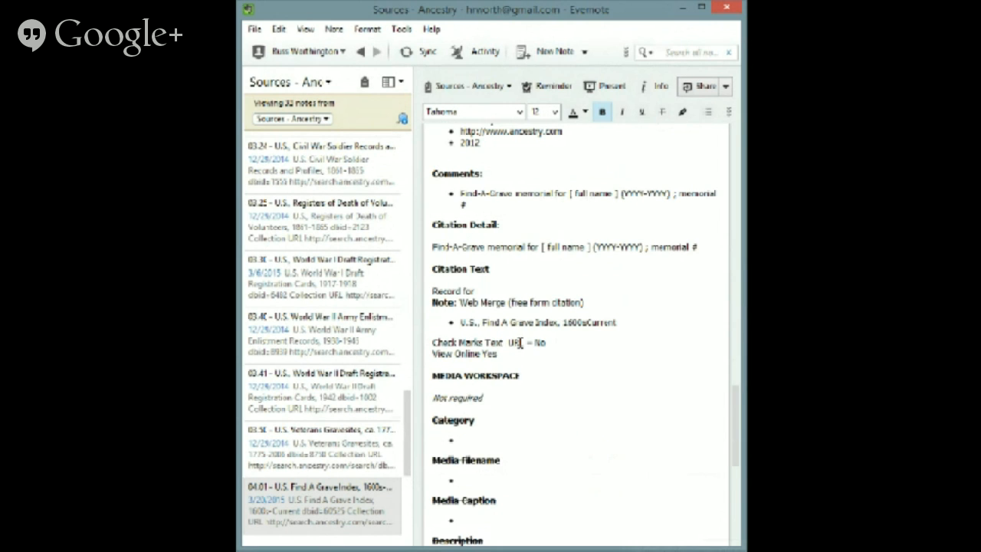
scroll(519, 342, "down", 3)
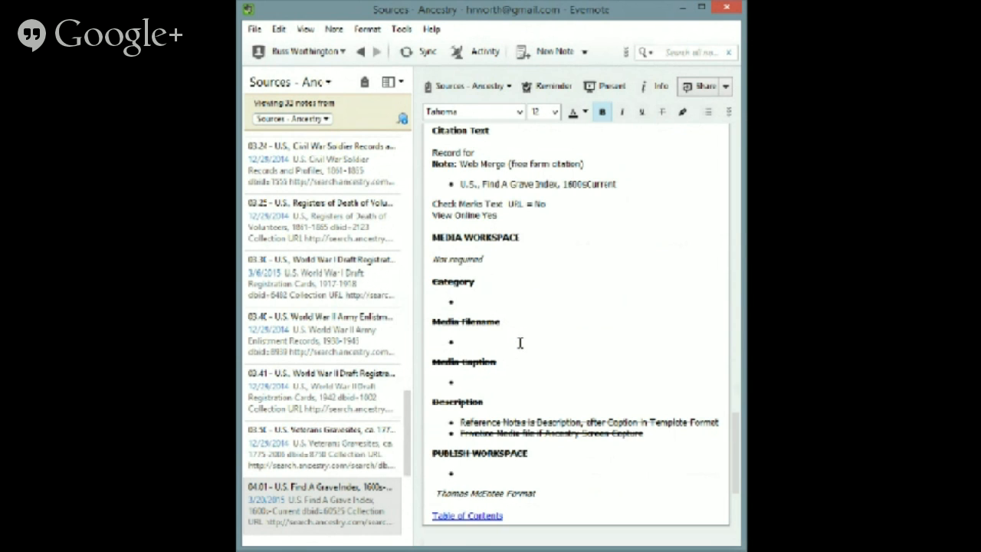
scroll(519, 343, "up", 6)
scroll(519, 342, "up", 6)
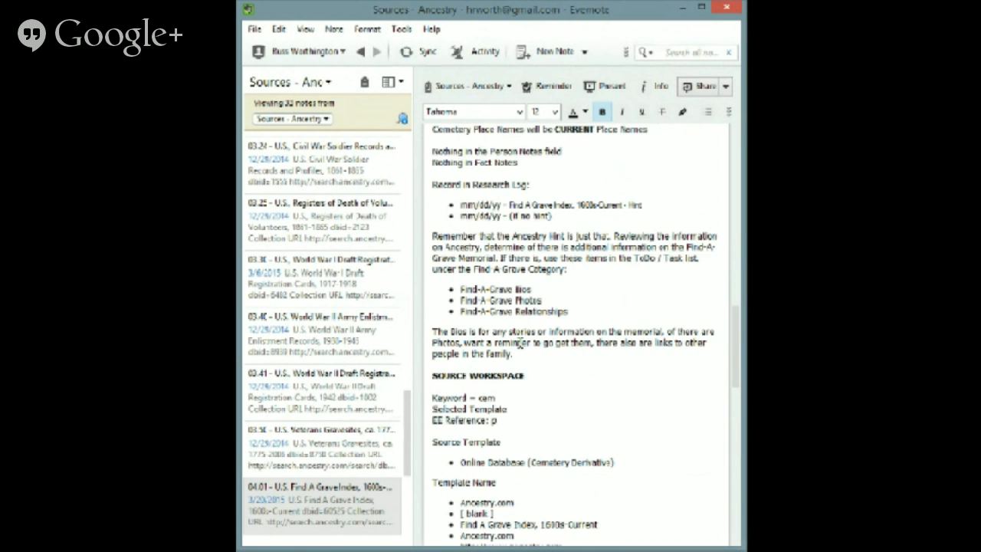
scroll(519, 342, "up", 3)
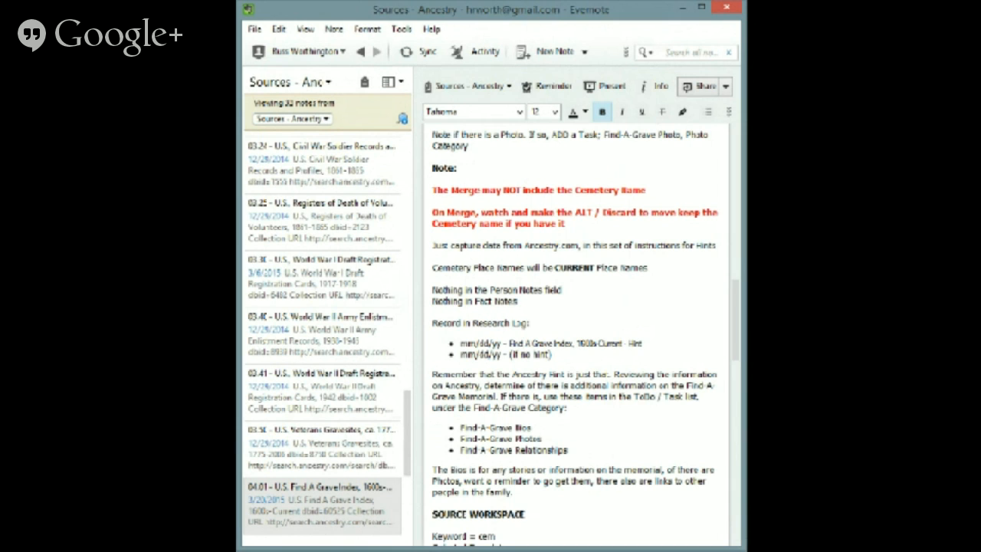
Step: Switch to Family Tree Maker, check the Plan workspace's task list, and return to the selected person's family view
key("alt+Tab")
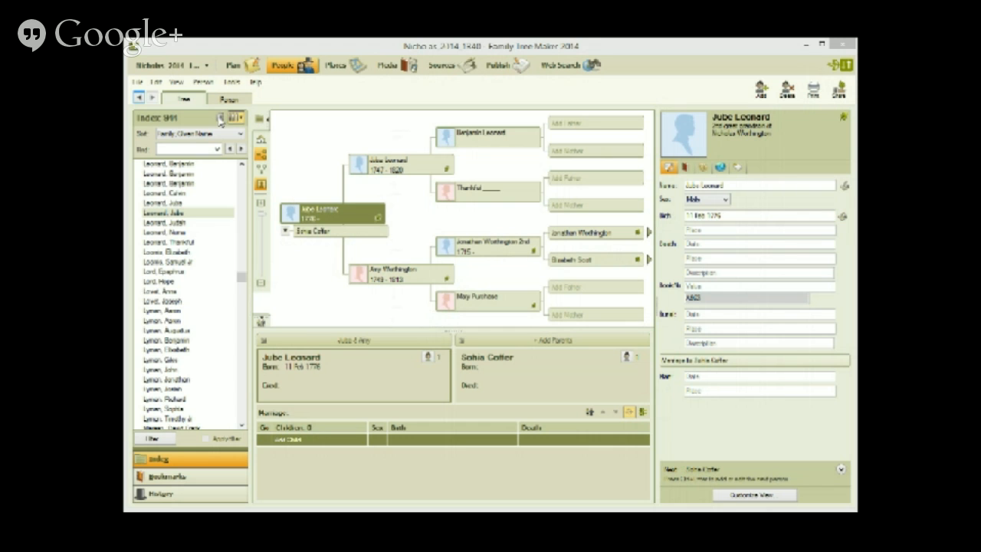
left_click(230, 65)
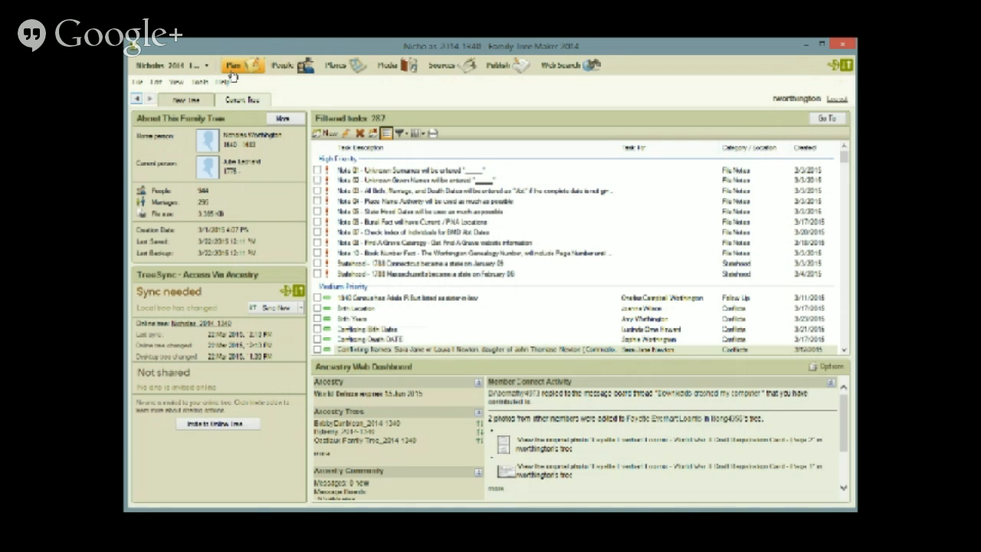
left_click(280, 67)
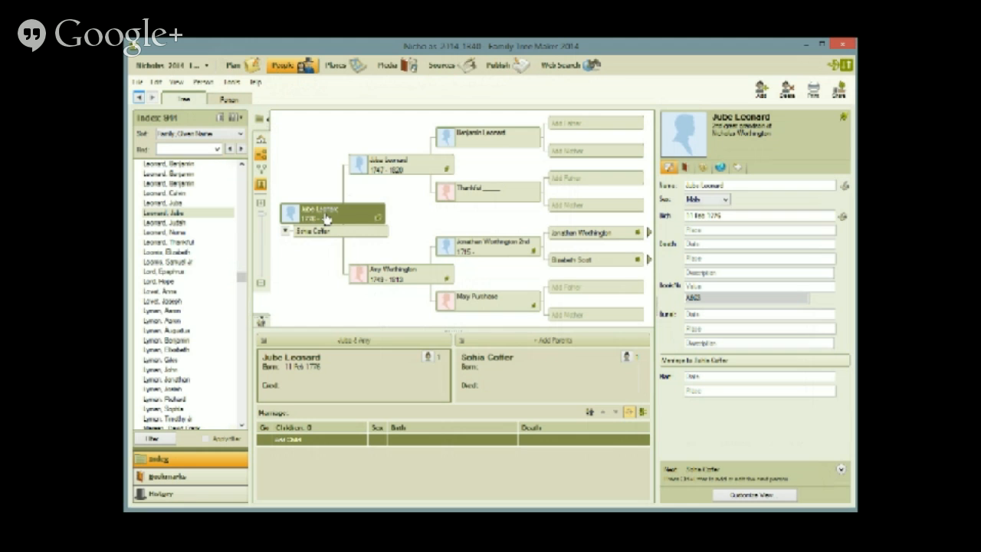
Step: Open the selected person's Ancestry hints and review the U.S., Find A Grave Index, 1600s-Current record with its search result details
mouse_move(351, 226)
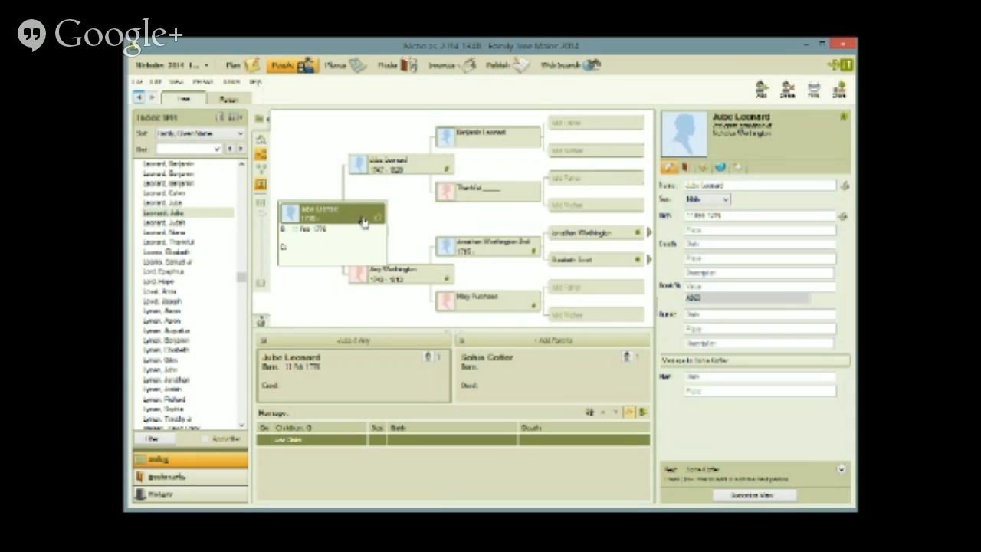
mouse_move(379, 221)
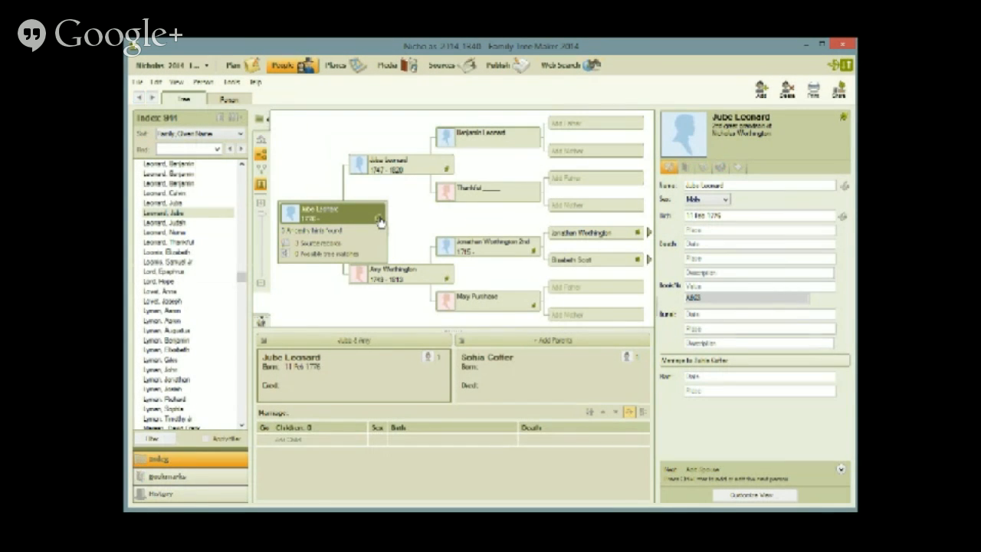
left_click(378, 221)
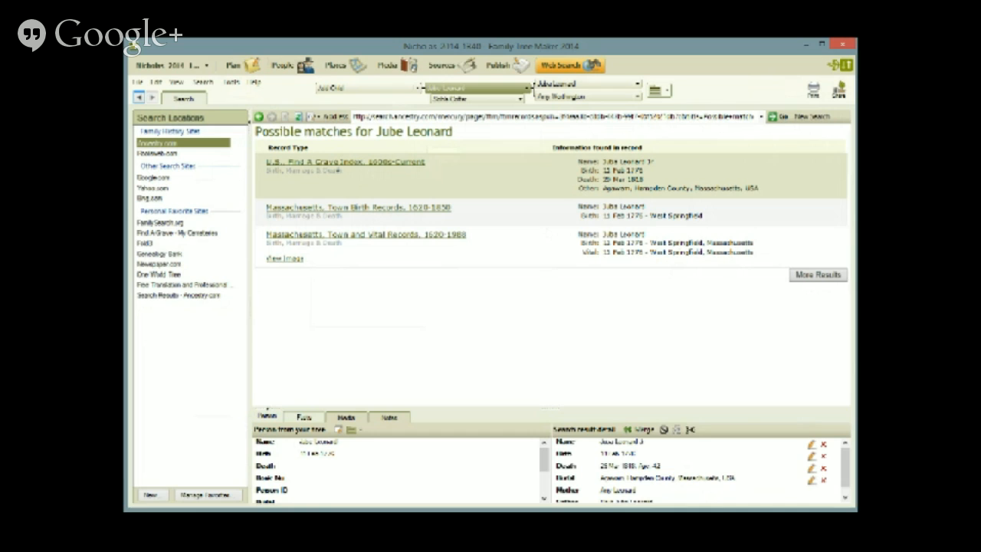
left_click(325, 165)
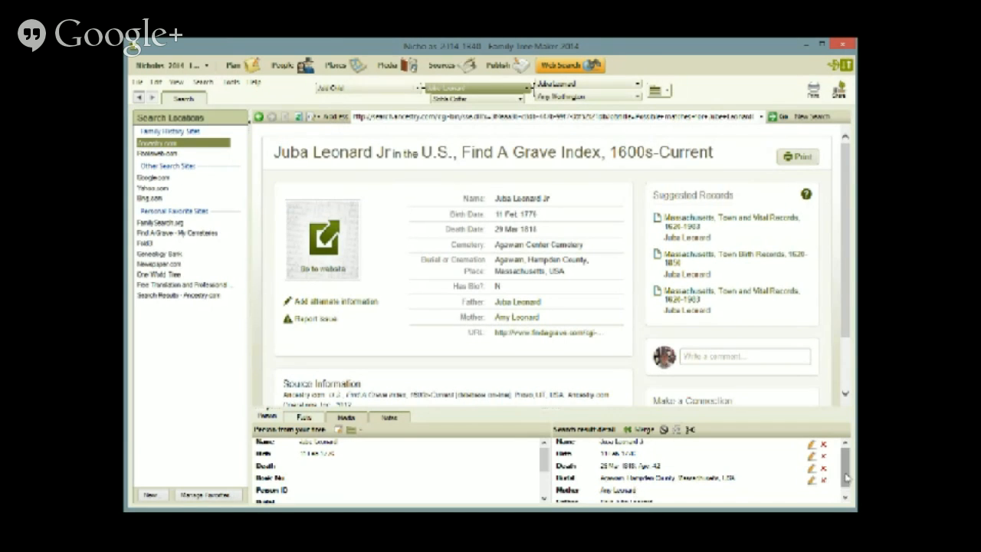
scroll(638, 490, "down", 1)
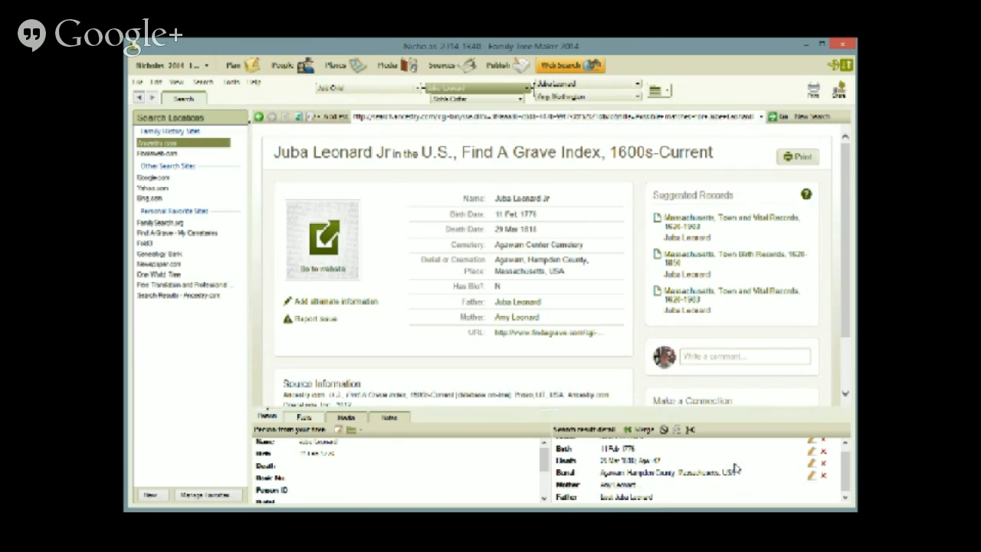
scroll(846, 448, "up", 1)
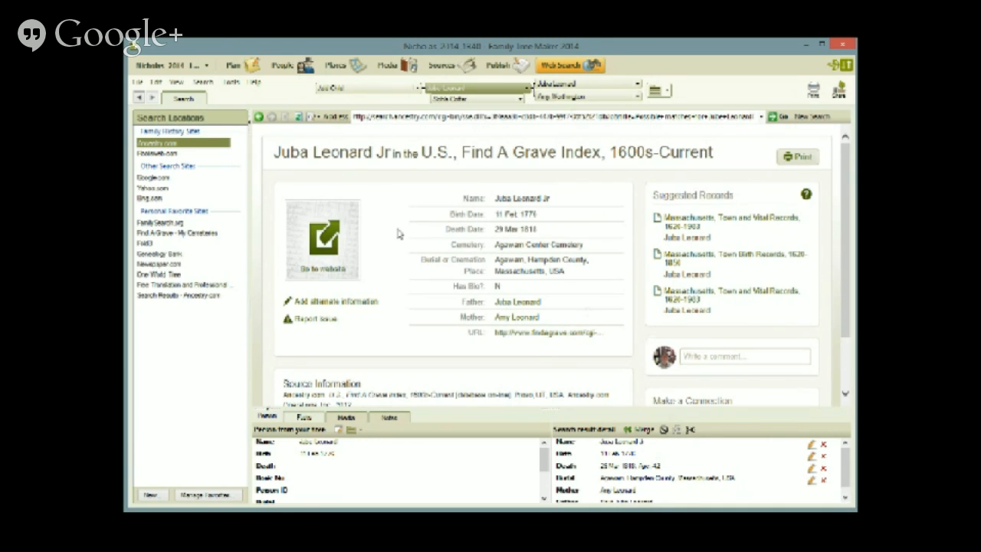
Step: Open the record's linked Find A Grave memorial in the browser and examine its dates, family links, burial details and memorial number
left_click(316, 116)
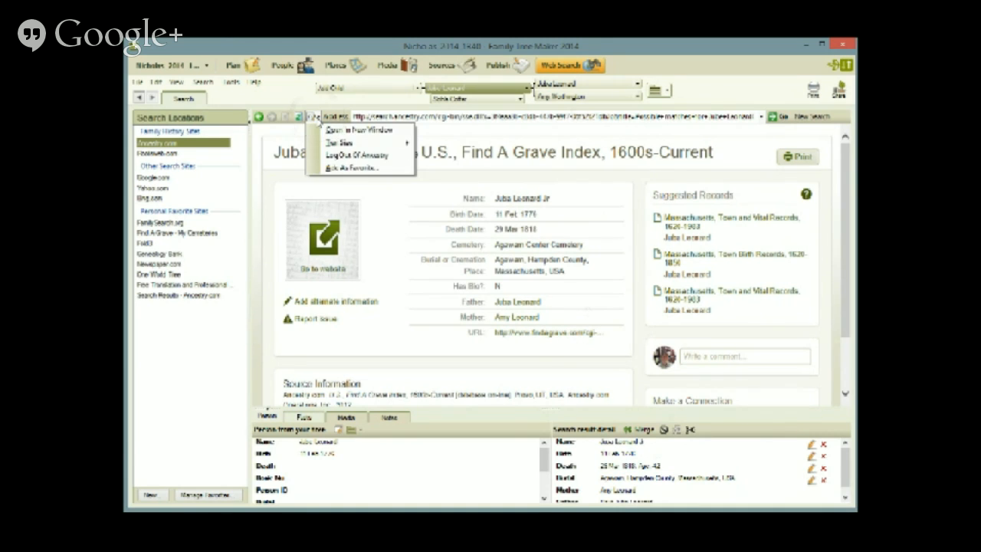
left_click(309, 100)
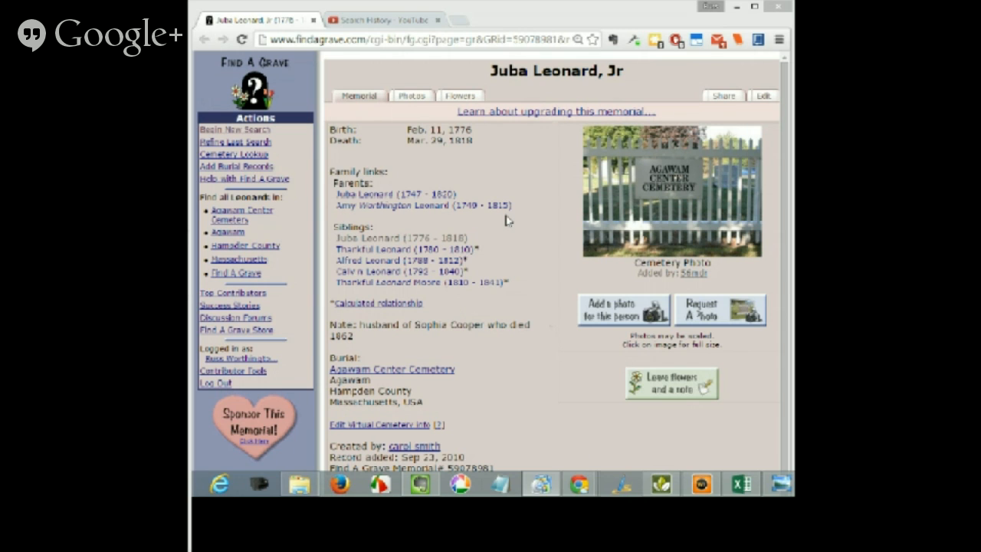
scroll(524, 262, "down", 1)
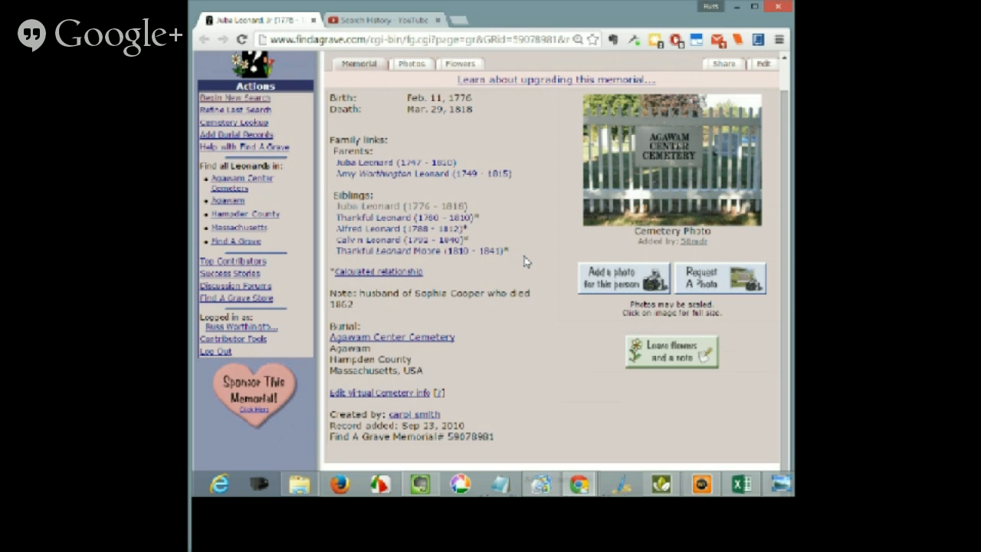
scroll(524, 262, "up", 1)
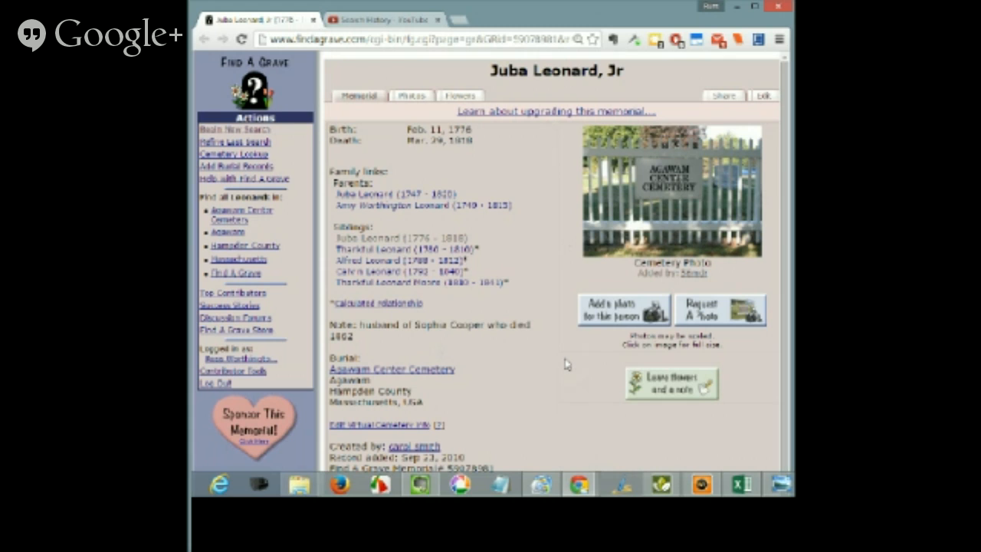
scroll(564, 364, "down", 1)
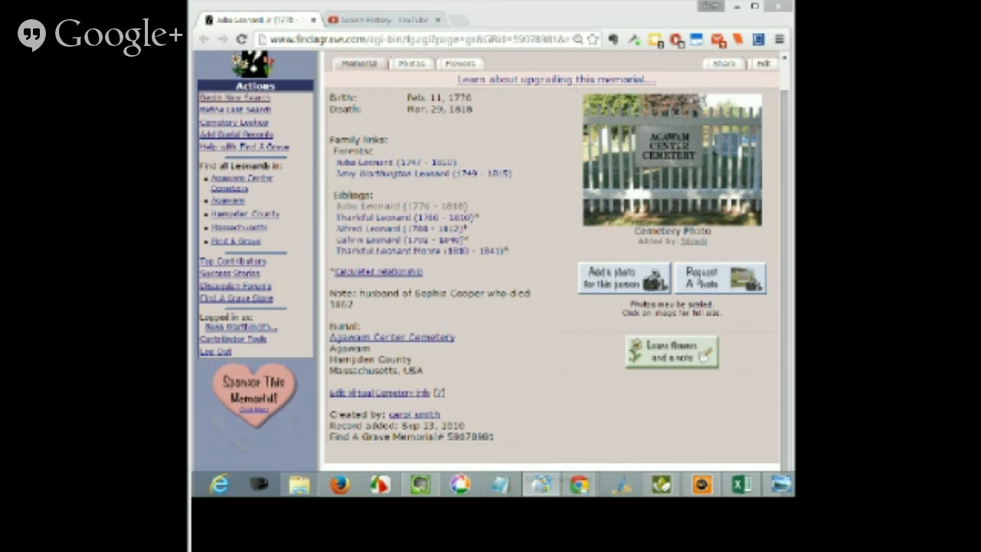
Step: Return to Family Tree Maker and review the selected person's existing individual facts, birth source and notes
left_click(661, 483)
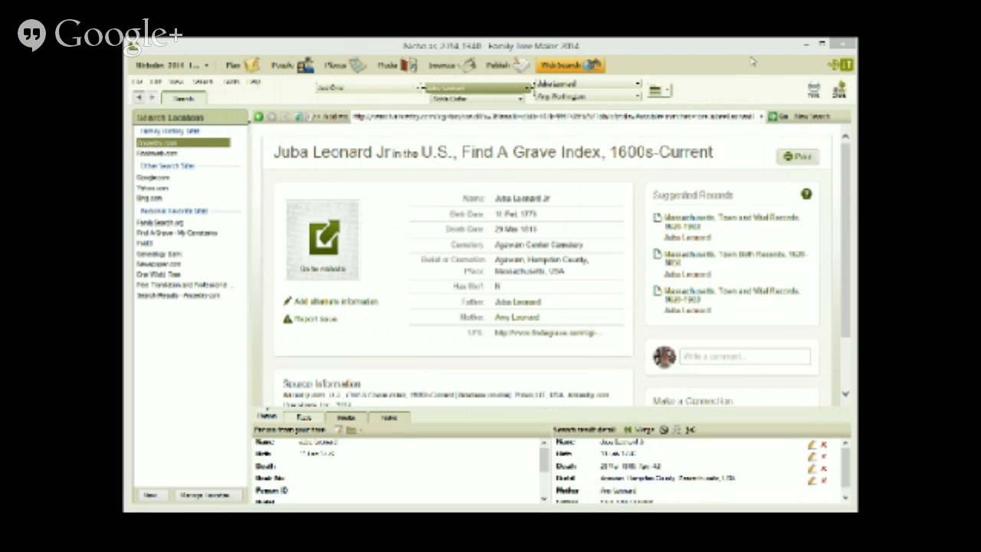
left_click(285, 66)
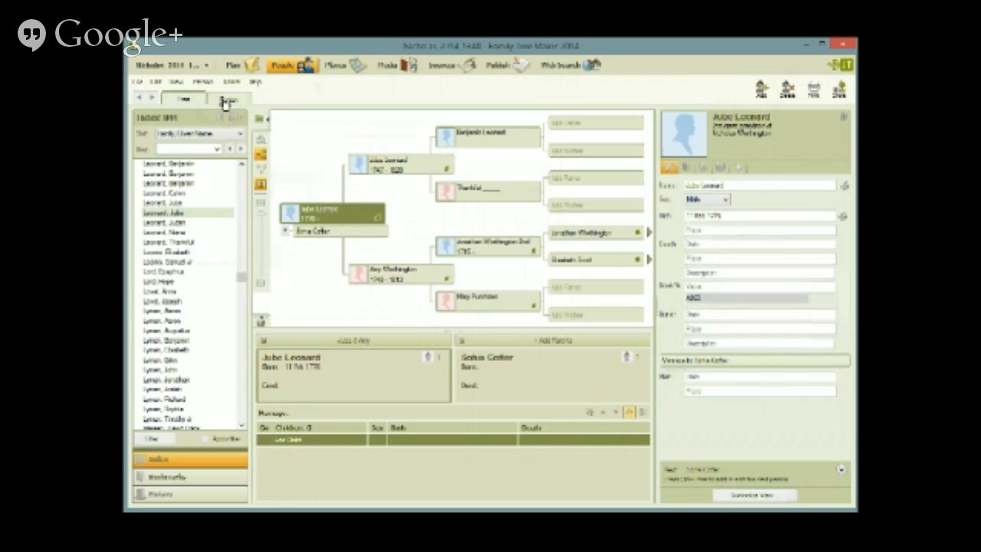
left_click(227, 101)
left_click_drag(271, 180, 406, 92)
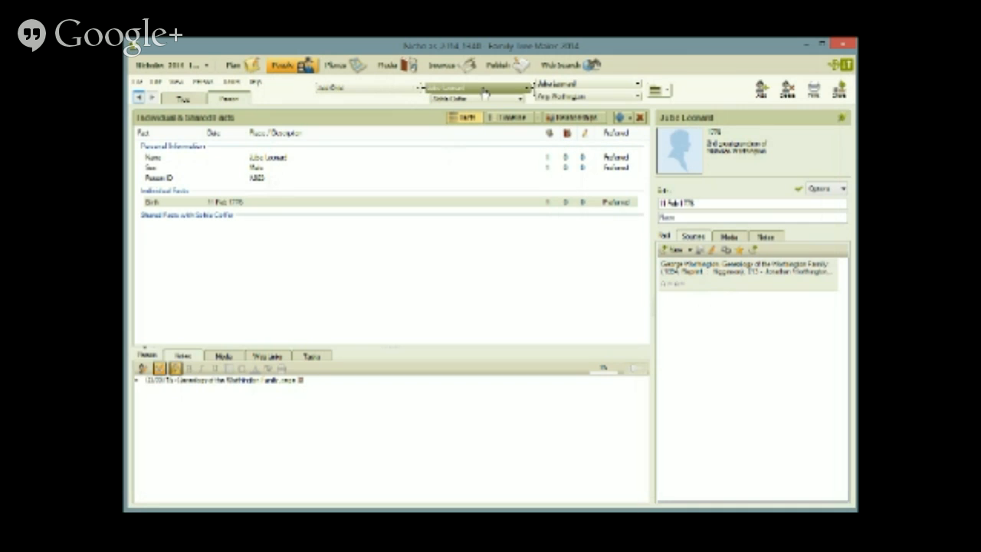
Step: Go back to the Find A Grave Index record in the web search and start merging it into the selected person
left_click(550, 66)
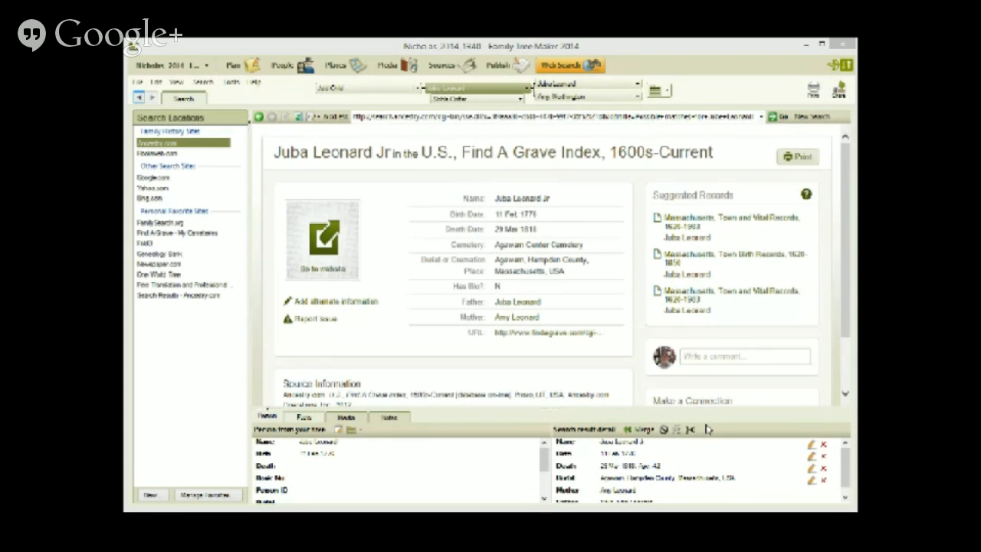
left_click(639, 430)
left_click(641, 434)
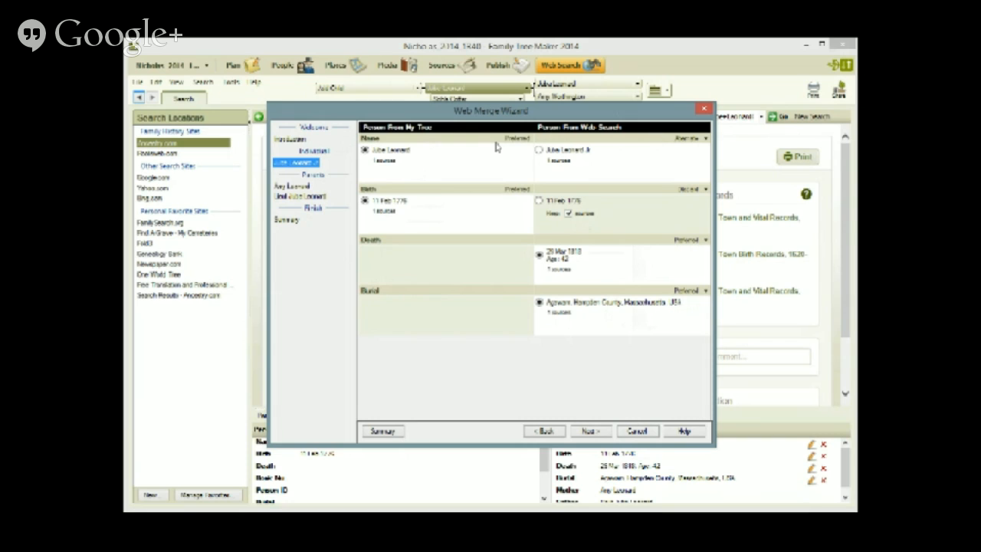
Step: Make the web record's name the preferred one and set its birth fact to Discard while keeping its sources
left_click(539, 150)
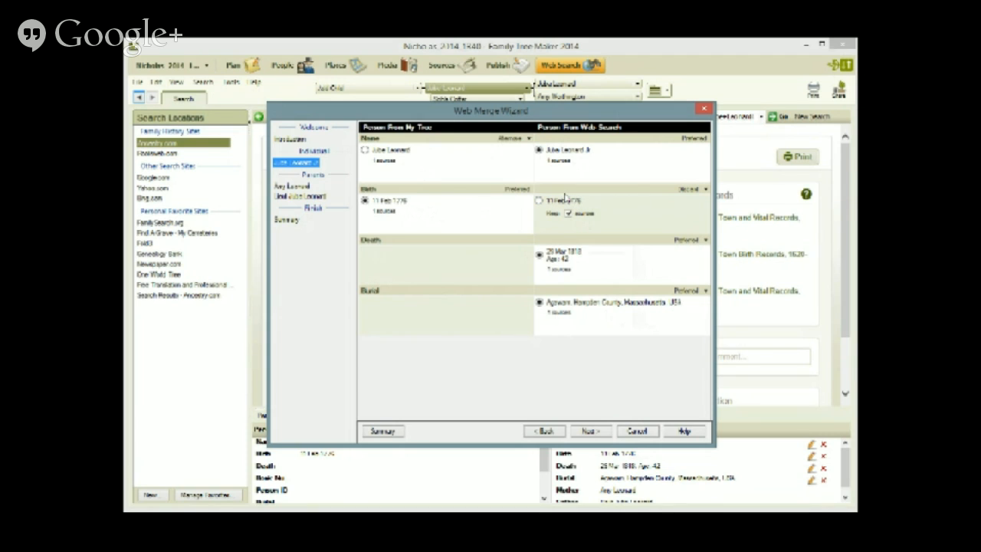
left_click(706, 190)
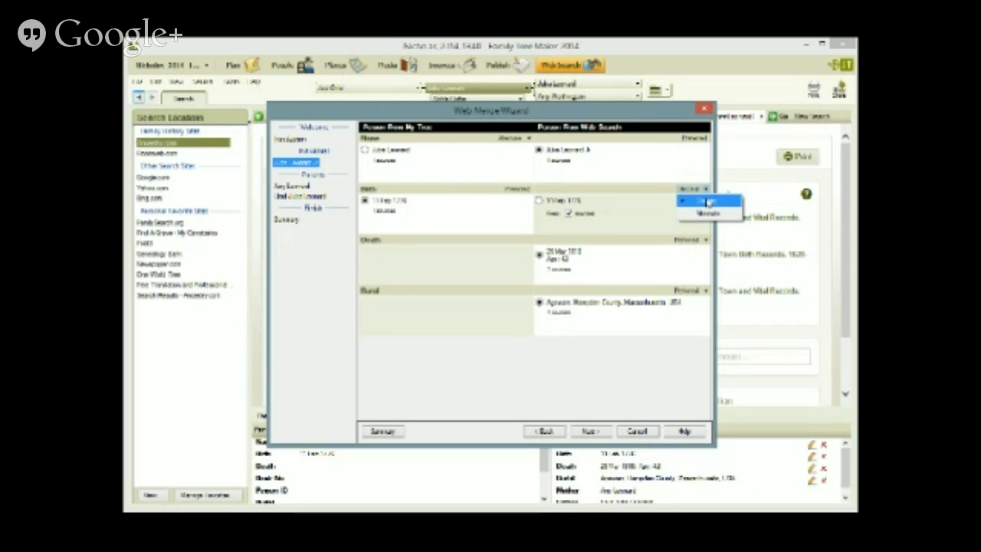
left_click(705, 199)
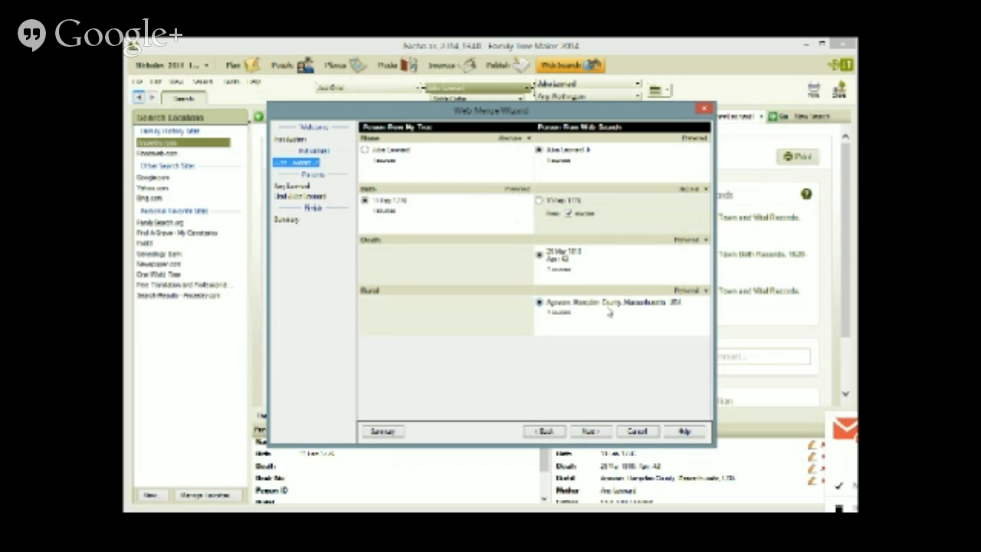
Step: Merge the web record's mother with the existing mother in the tree and set her web birth fact to Alternate
left_click(592, 433)
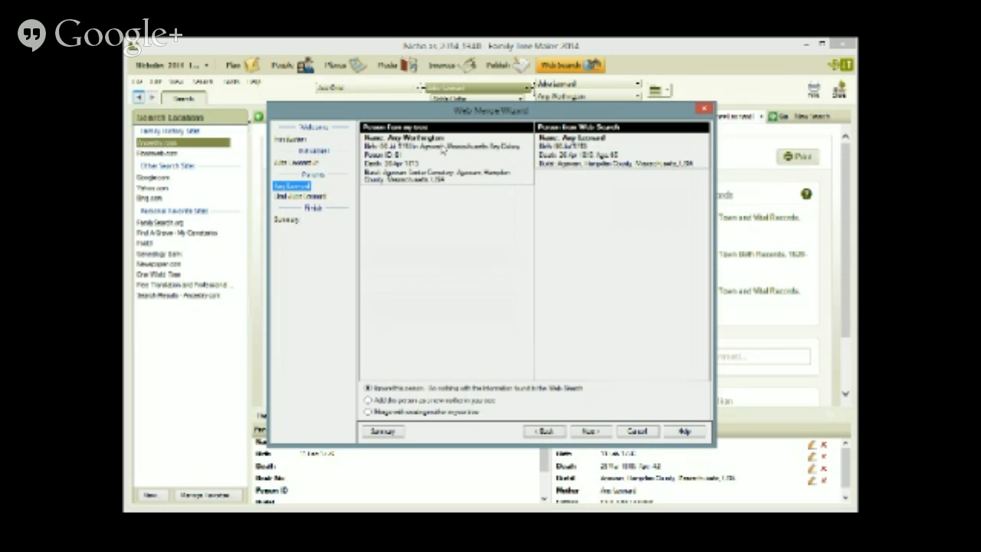
left_click(367, 412)
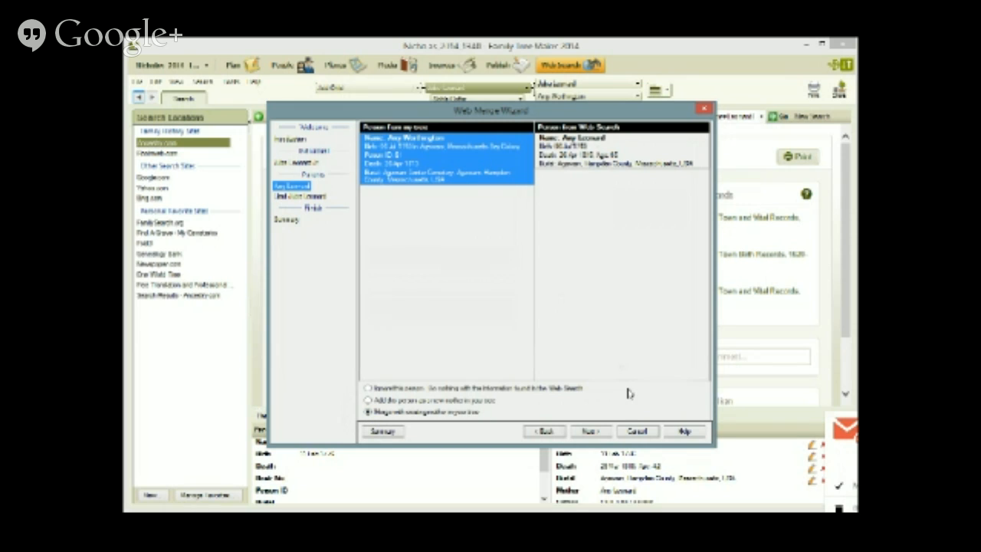
left_click(591, 433)
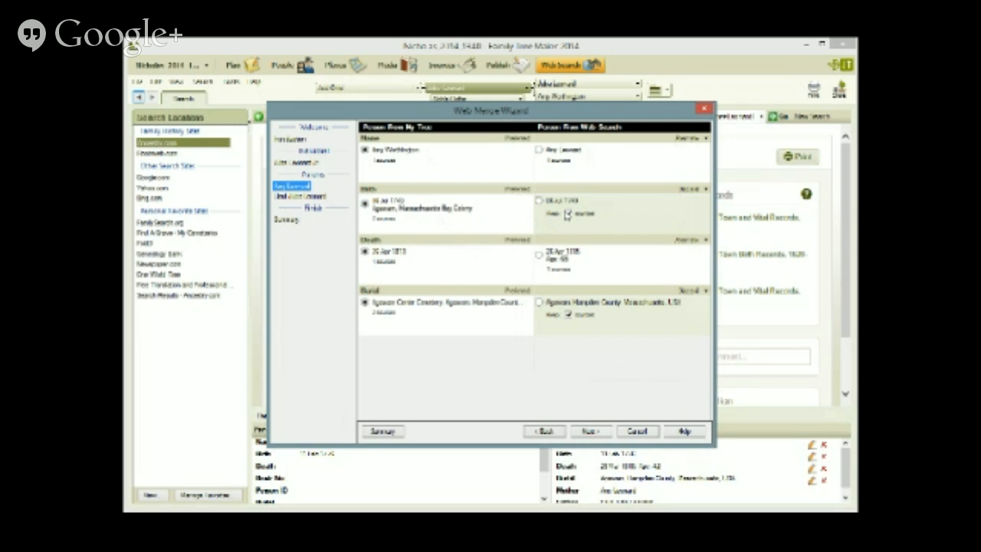
left_click(703, 189)
left_click(707, 213)
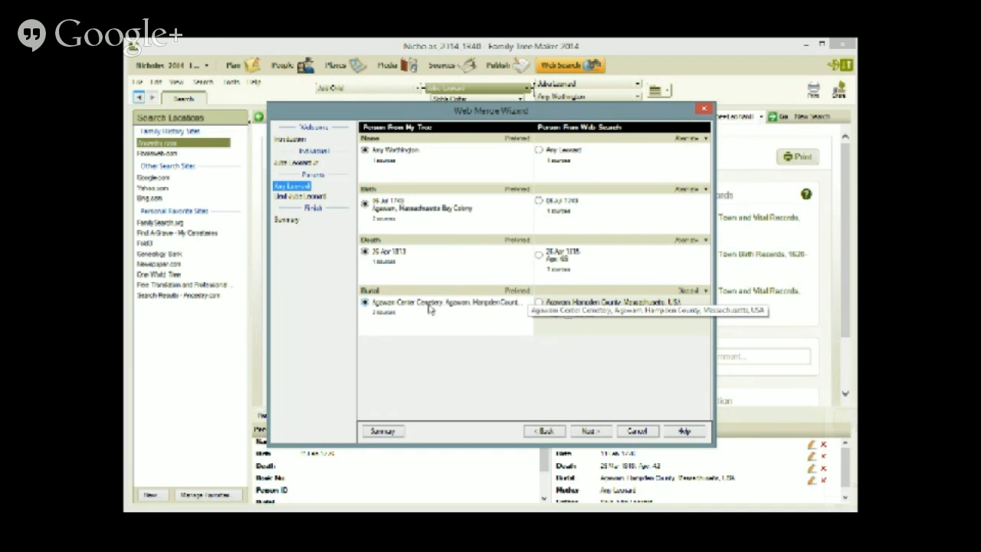
left_click(596, 431)
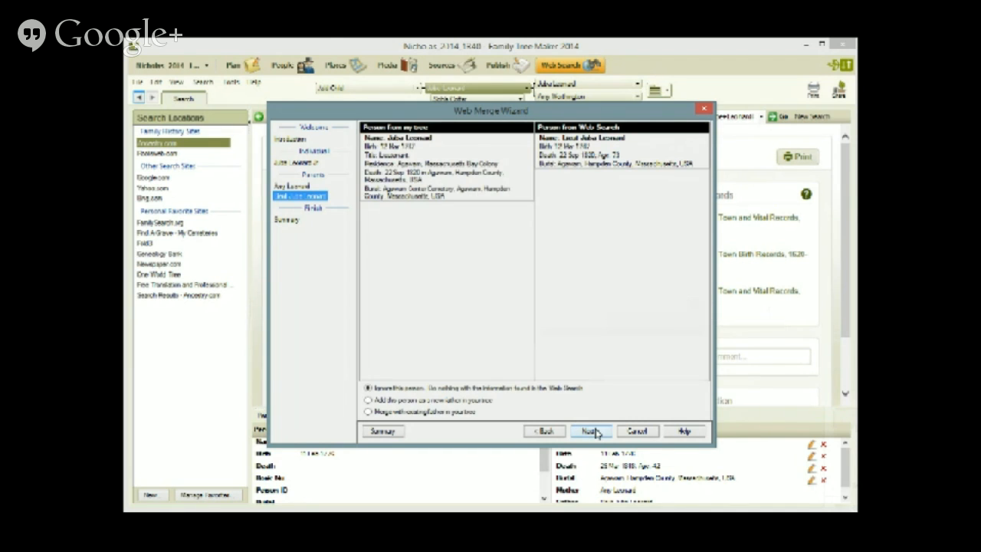
Step: Merge the web record's father with the existing father, keeping the tree's name as Preferred and the web name as Alternate
left_click(368, 412)
left_click(590, 431)
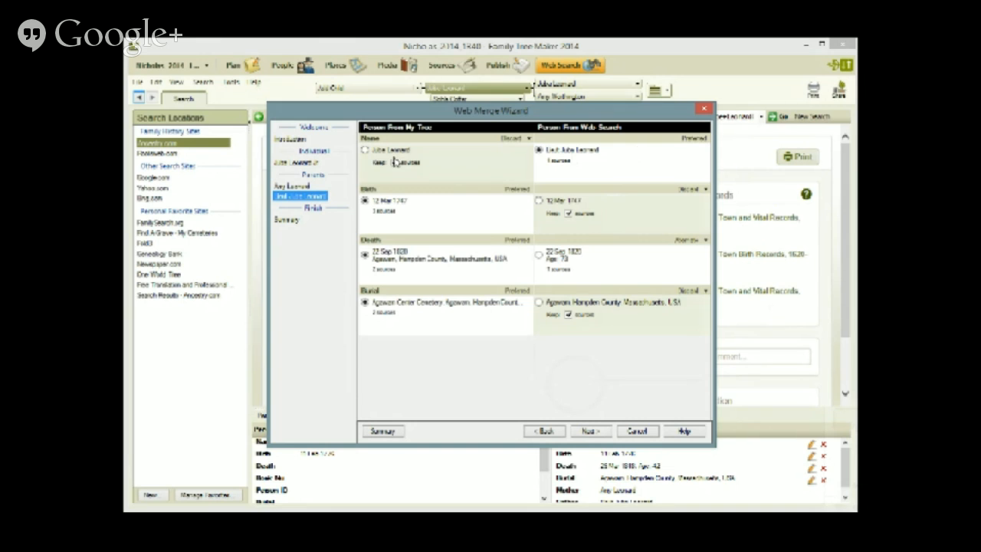
left_click(365, 151)
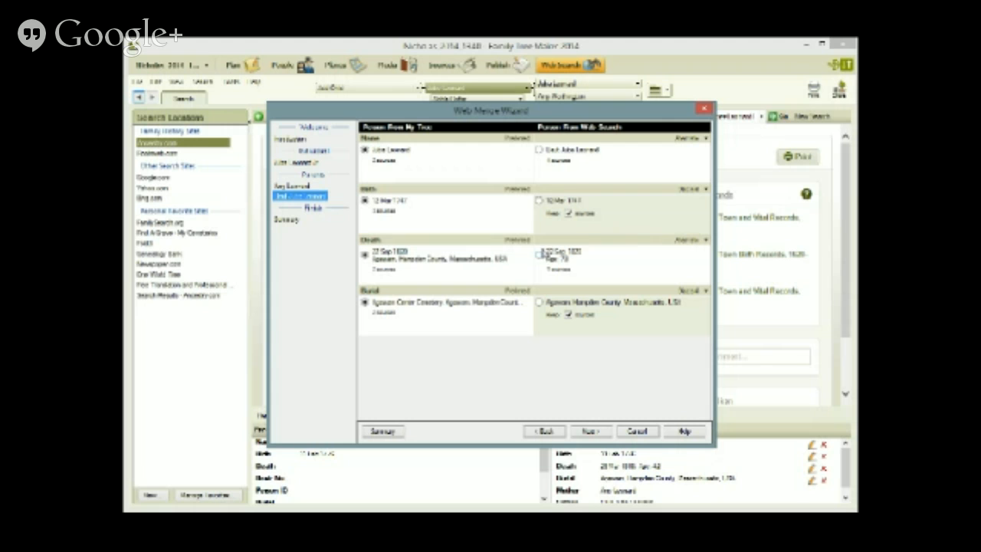
left_click(705, 240)
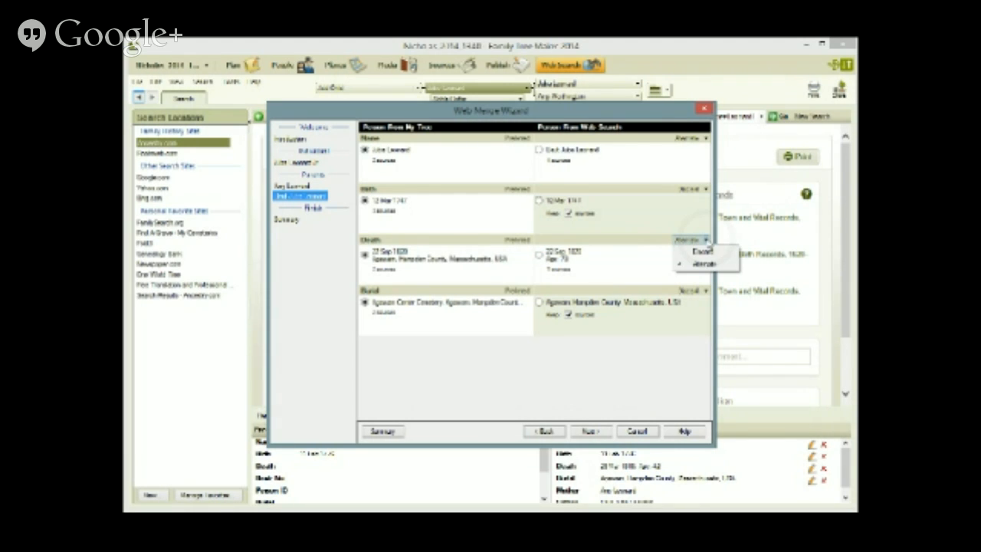
left_click(654, 213)
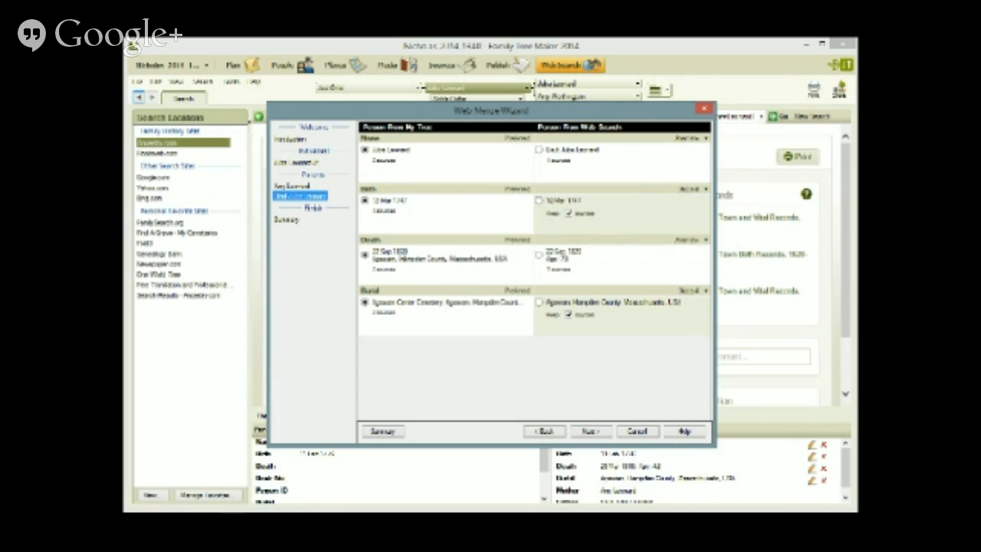
left_click(539, 200)
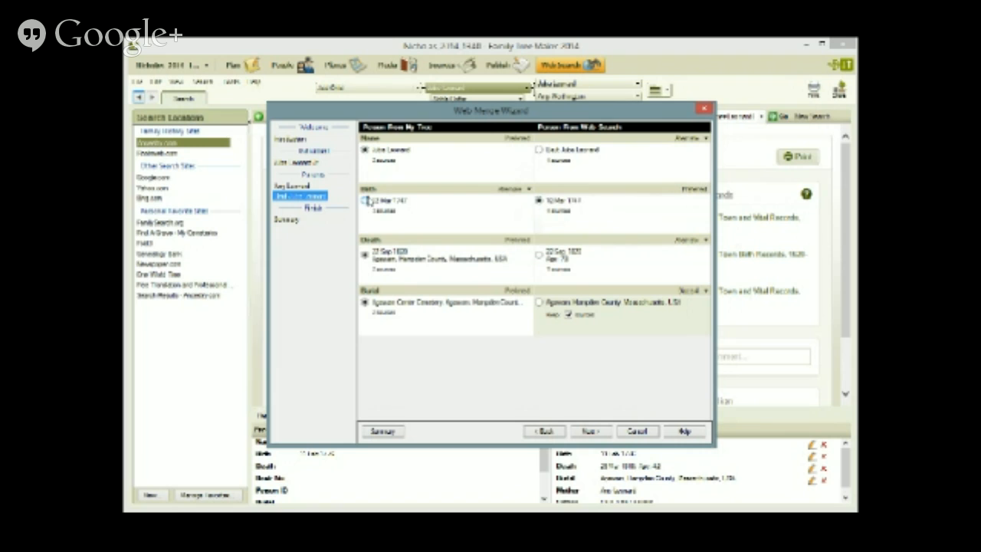
left_click(365, 200)
left_click(707, 191)
left_click(701, 208)
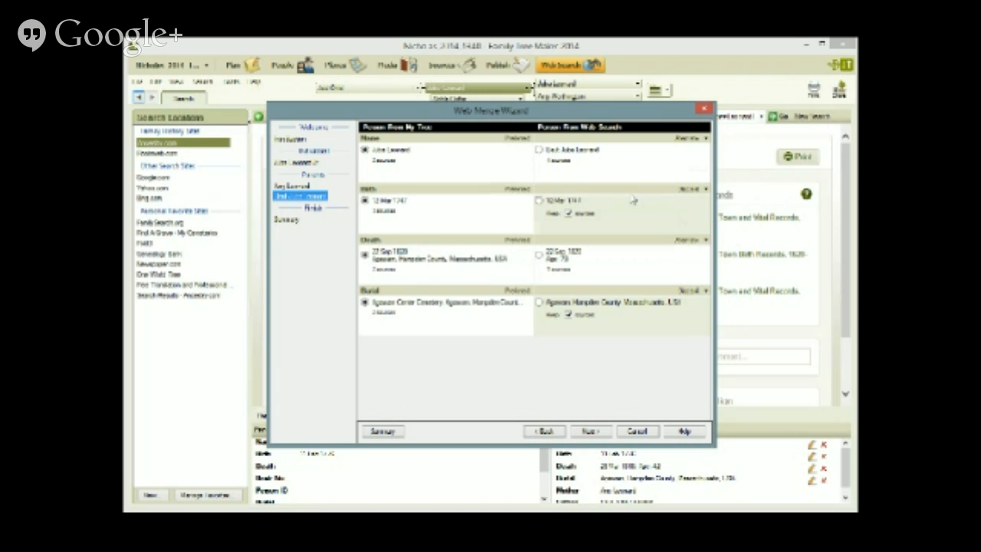
Step: Carry out the web merge from its summary and close the merge progress dialog
left_click(586, 431)
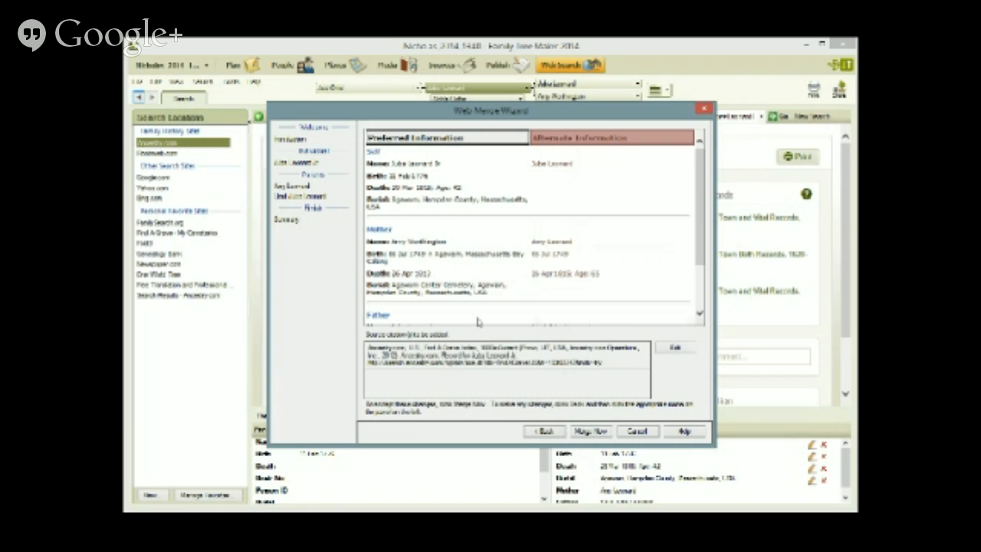
left_click(591, 432)
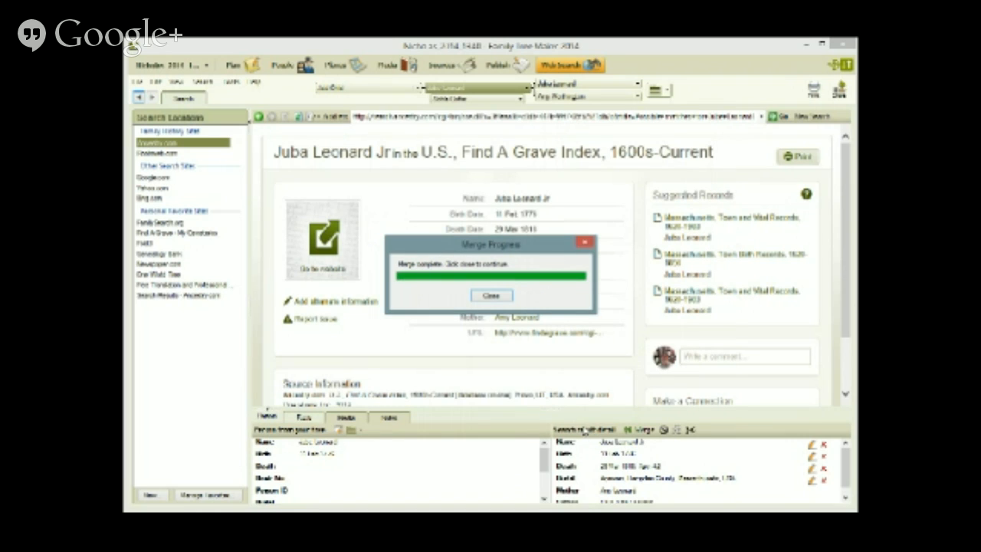
left_click(491, 297)
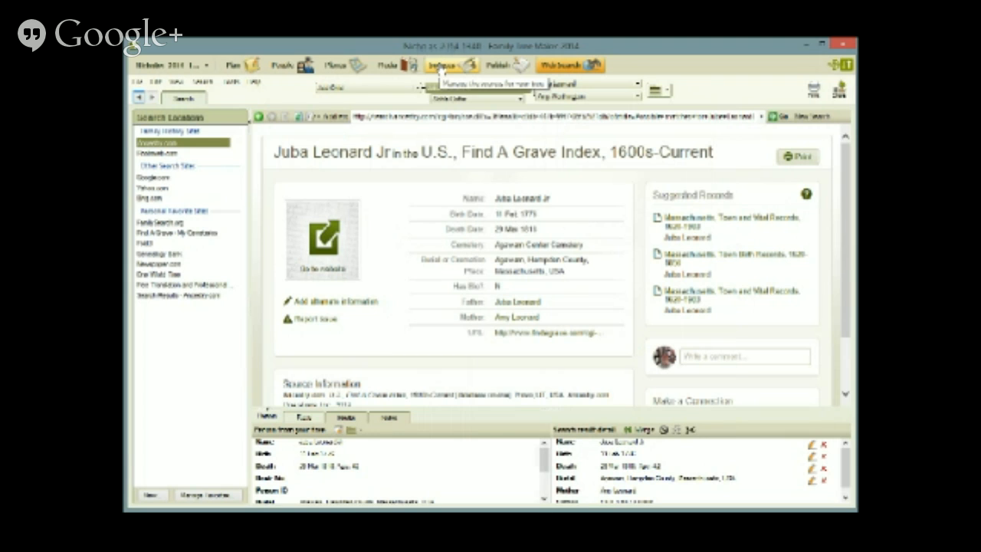
Step: Open the sources workspace and paste the copied source information and description into the Find A Grave Index citation's notes
left_click(440, 66)
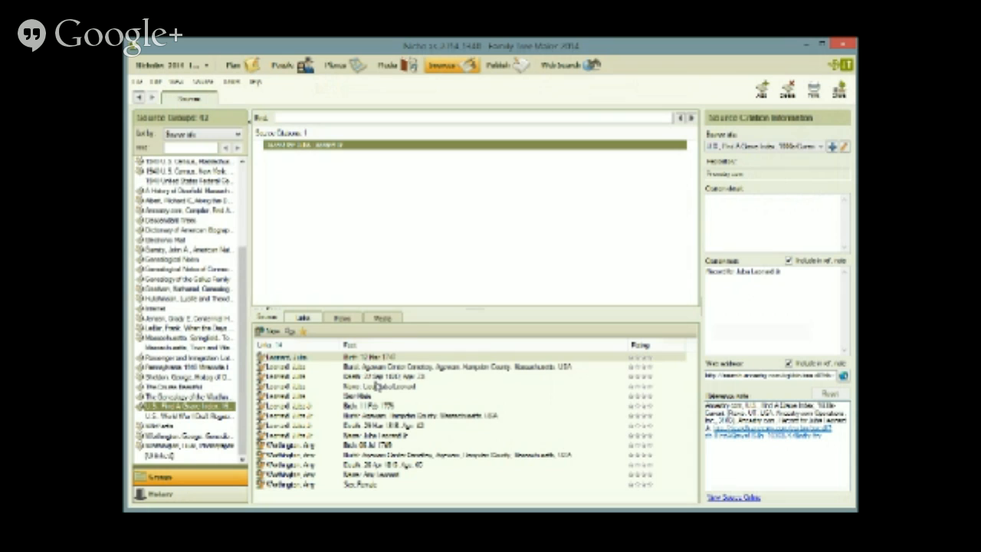
left_click(341, 321)
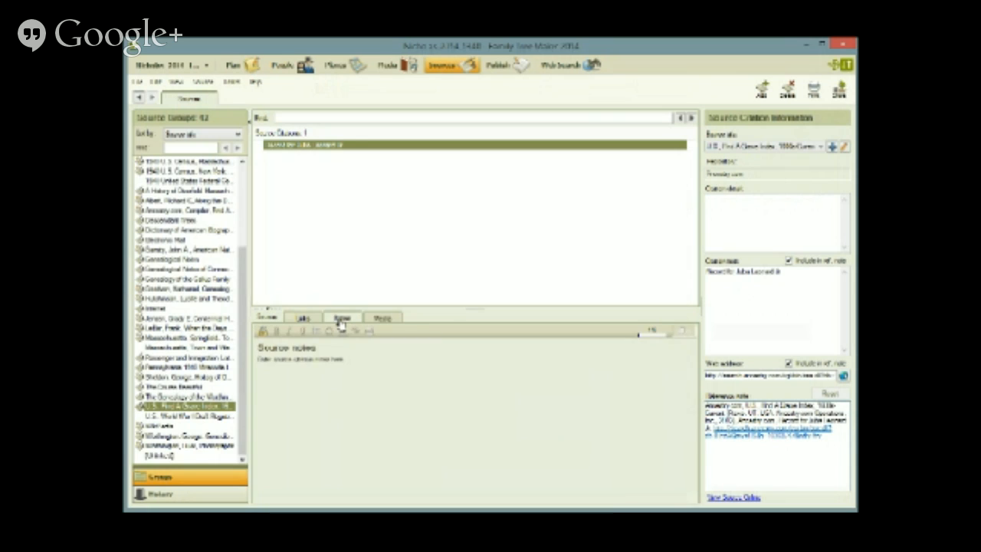
left_click(325, 359)
key("ctrl+v")
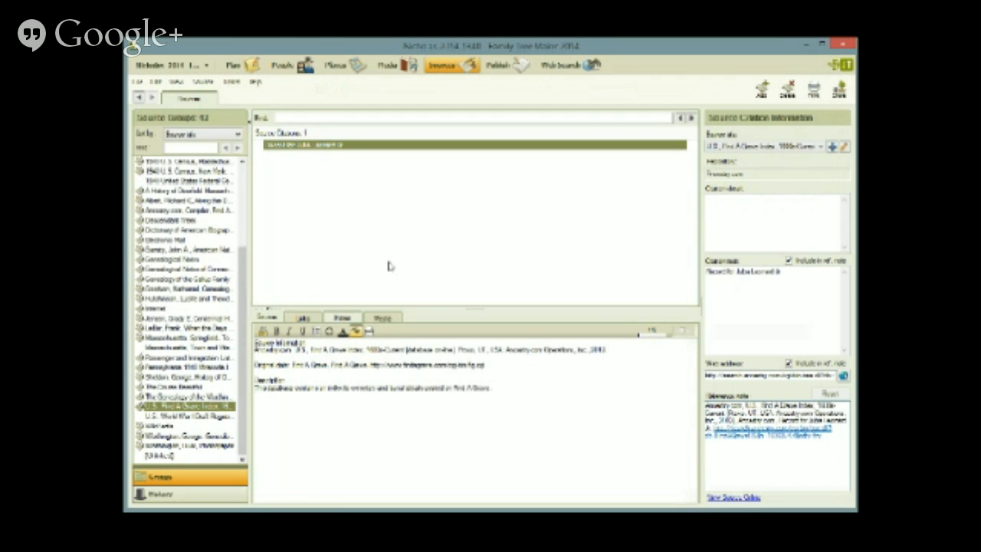
Step: Review the source information and description on the Find A Grave Index web record, then return to the citation
left_click(566, 68)
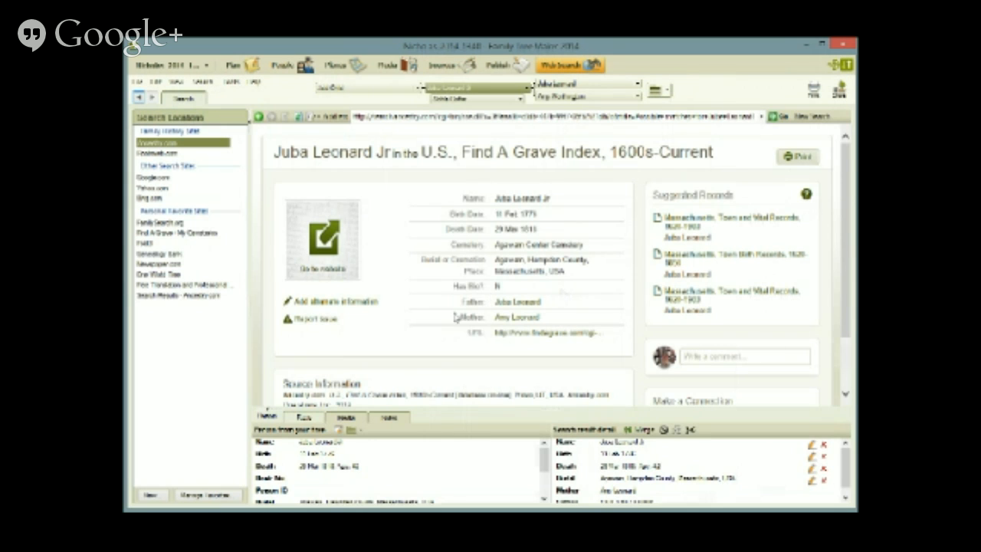
left_click_drag(847, 285, 850, 360)
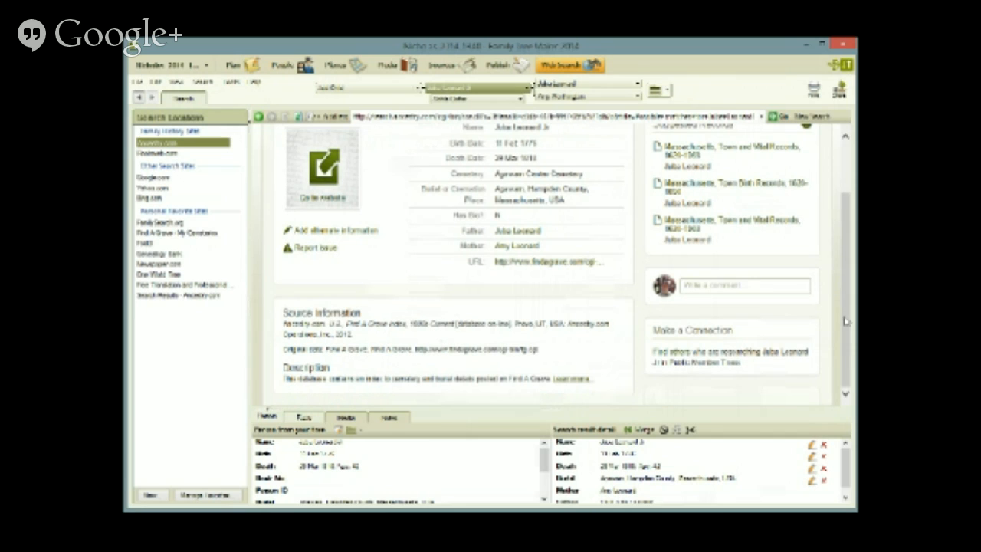
left_click_drag(846, 293, 846, 241)
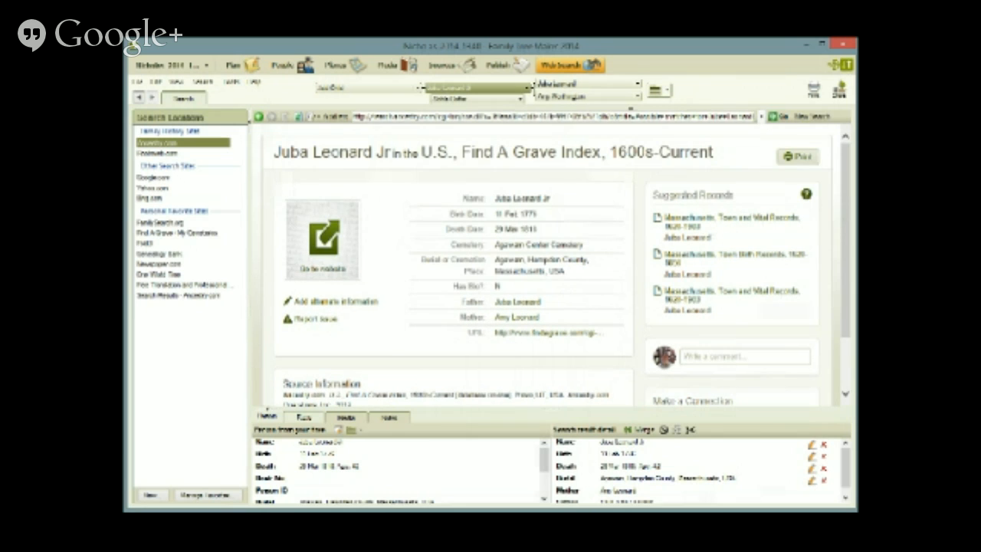
left_click(439, 71)
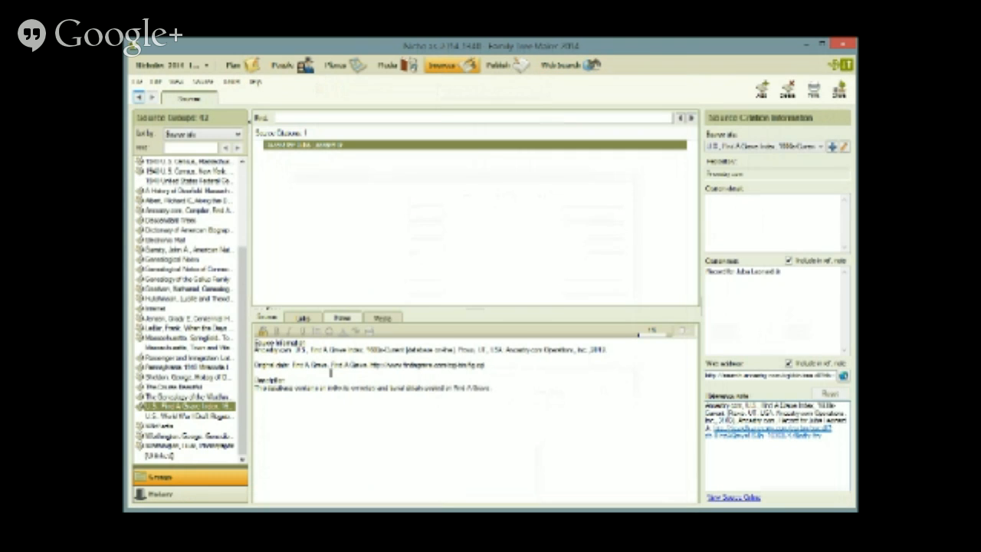
Step: Enter the template "Find A Grave memorial for [full name] ( - ), memorial #" as the citation detail
left_click(301, 318)
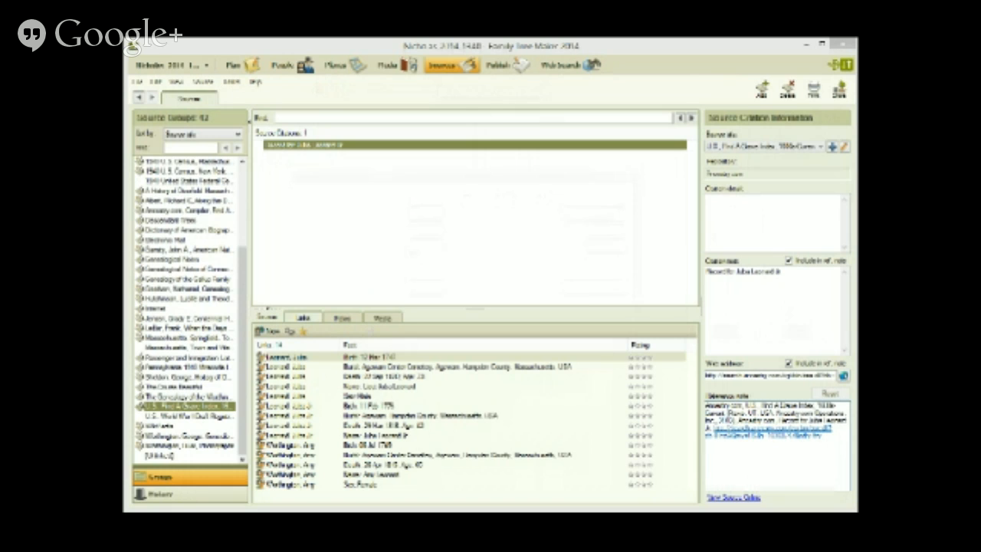
left_click(748, 197)
type("Find A Grave memorial for [full name] ( - ), memorial #")
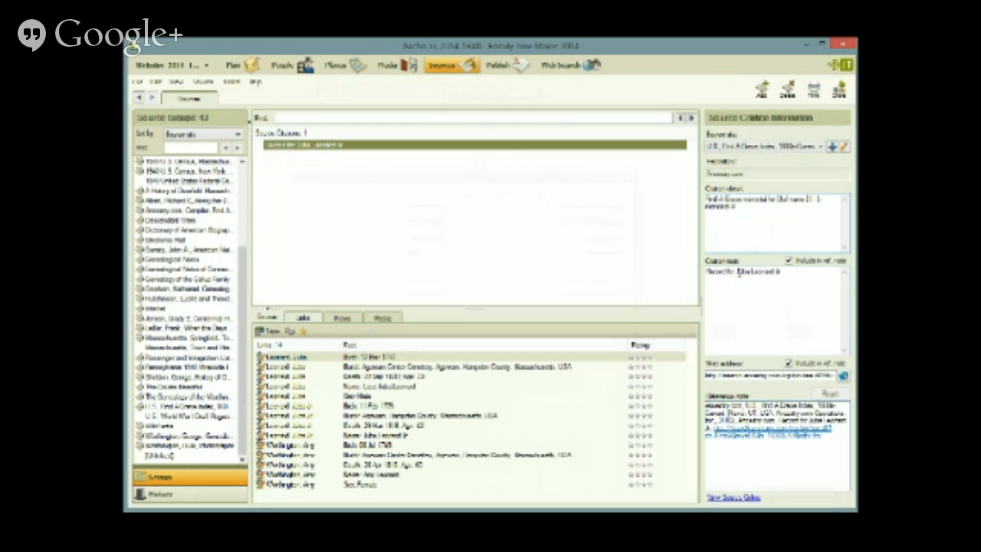
Step: Replace the citation detail's name placeholder with the person's full name from the citation text and enter the years 1747 - 1820
double_click(740, 271)
left_click_drag(750, 277, 781, 274)
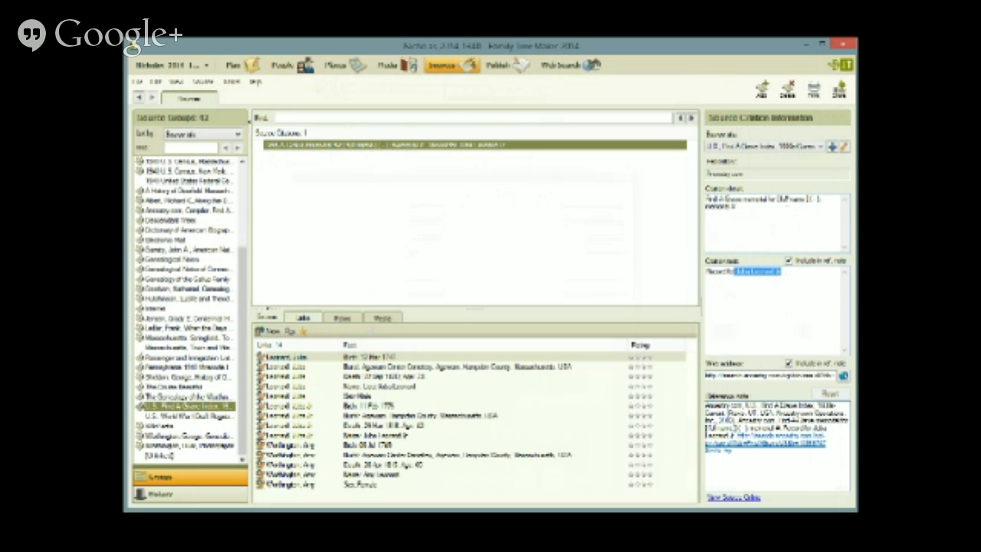
left_click_drag(778, 199, 810, 199)
type("John Leonard Jr")
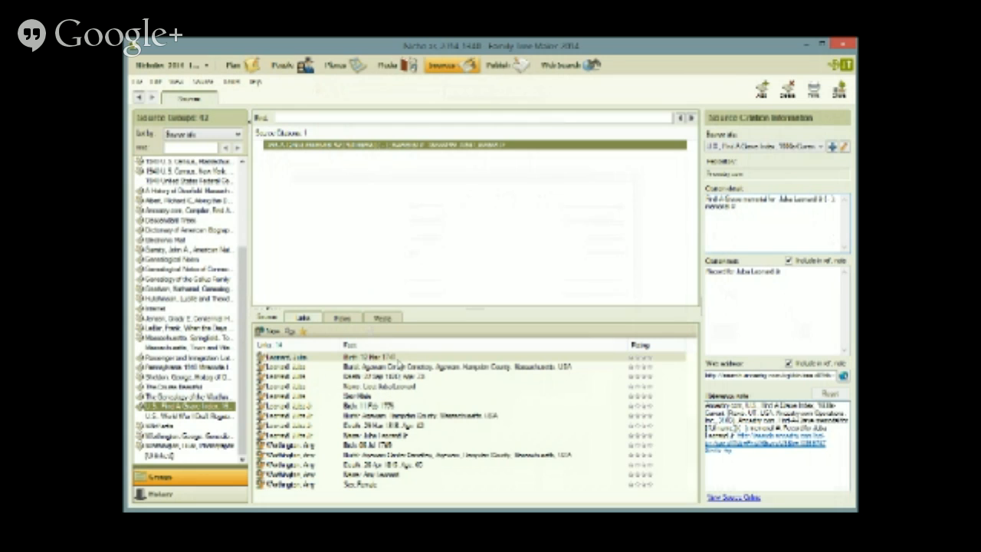
left_click(825, 196)
type("1776")
type("1818")
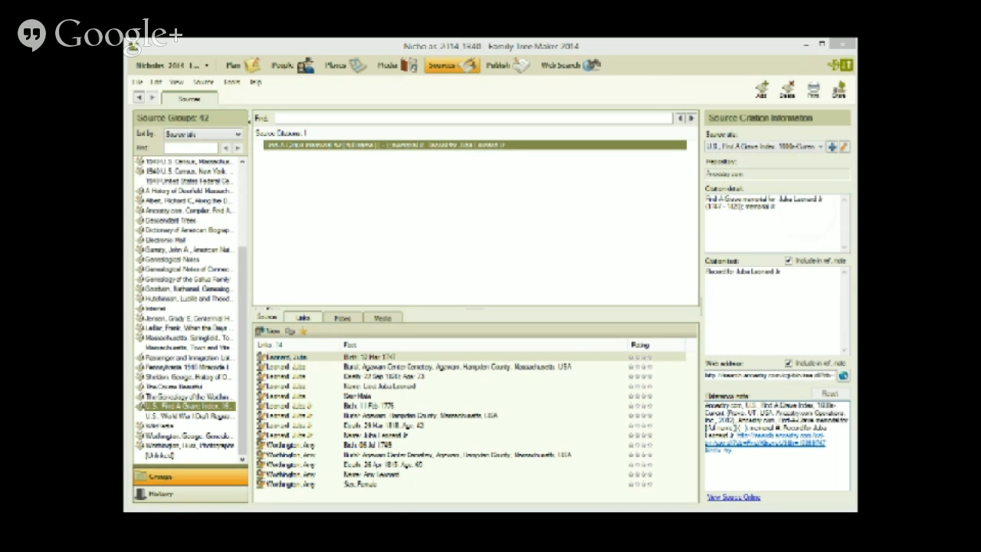
Step: Look up the memorial number on the Find A Grave page and add it at the end of the citation detail
key("alt+Tab")
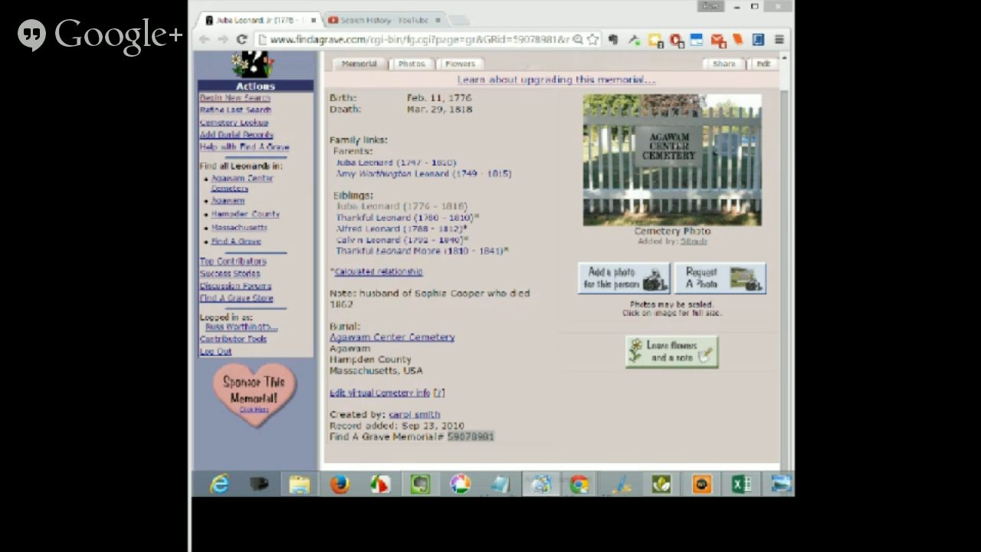
key("alt+Tab")
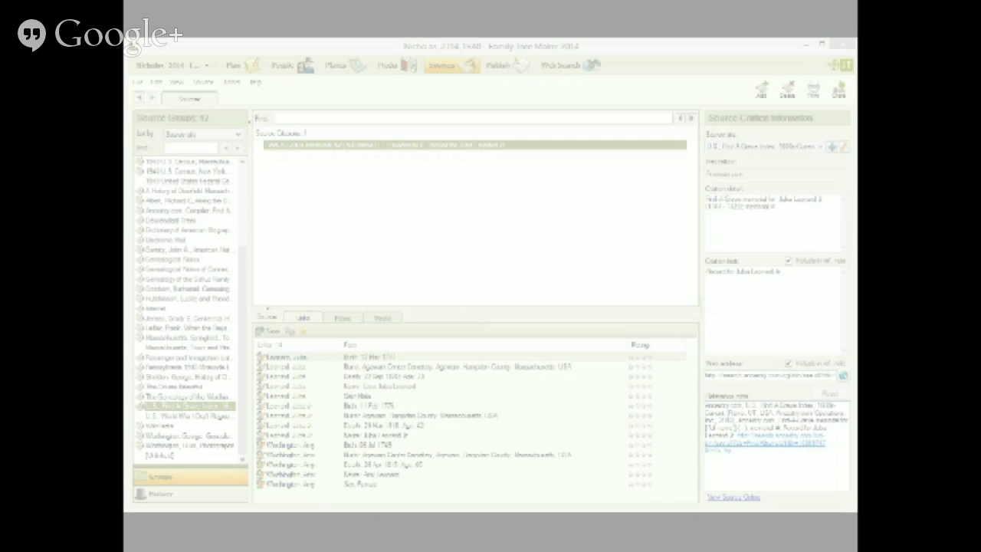
type("59078981")
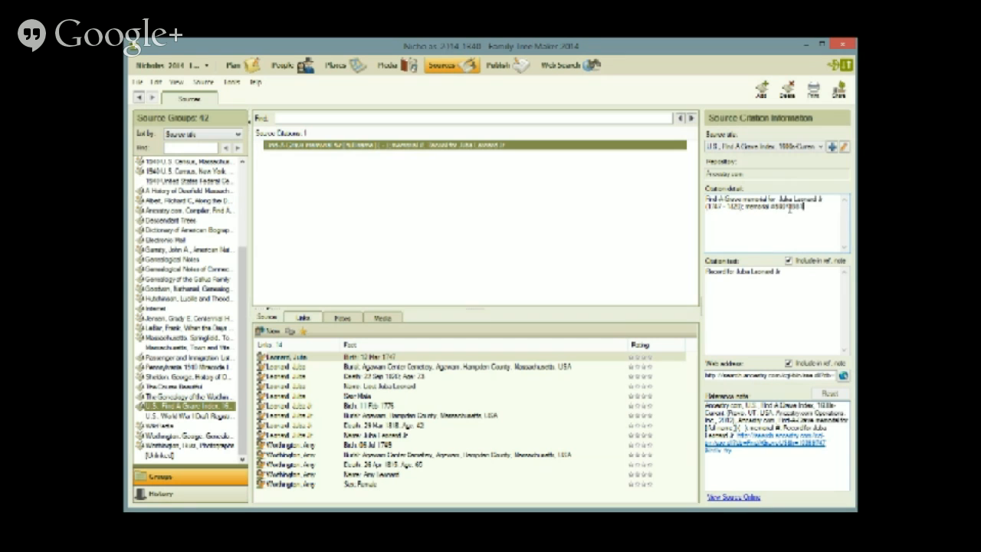
Step: Exclude the citation text and web address from the reference note, and add "recorded 22 March 2016" below the existing citation text
left_click(788, 260)
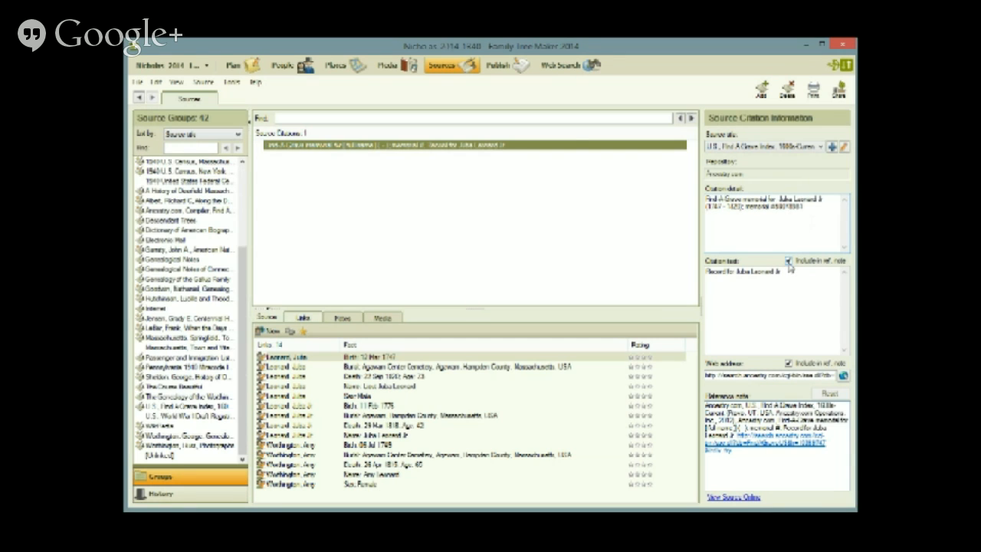
left_click(789, 363)
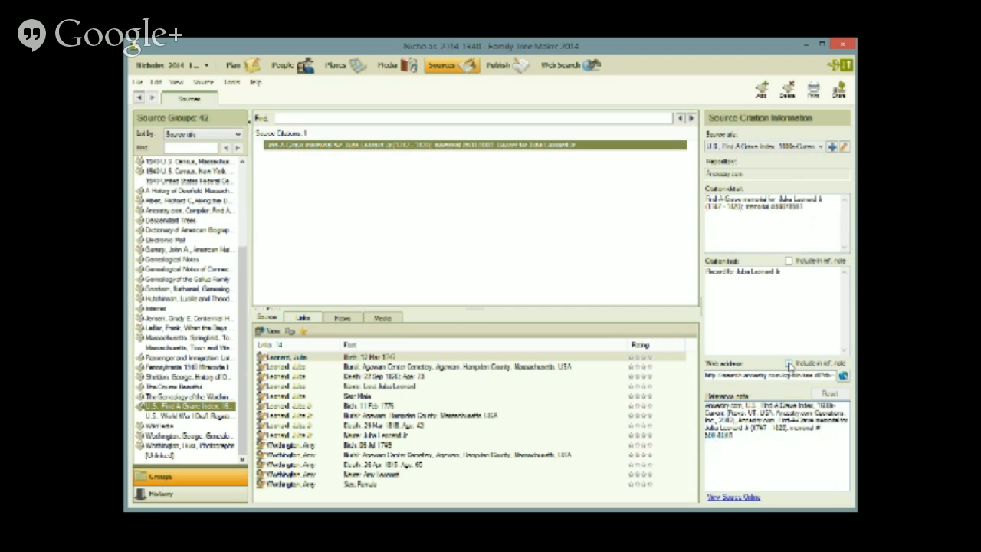
left_click(788, 269)
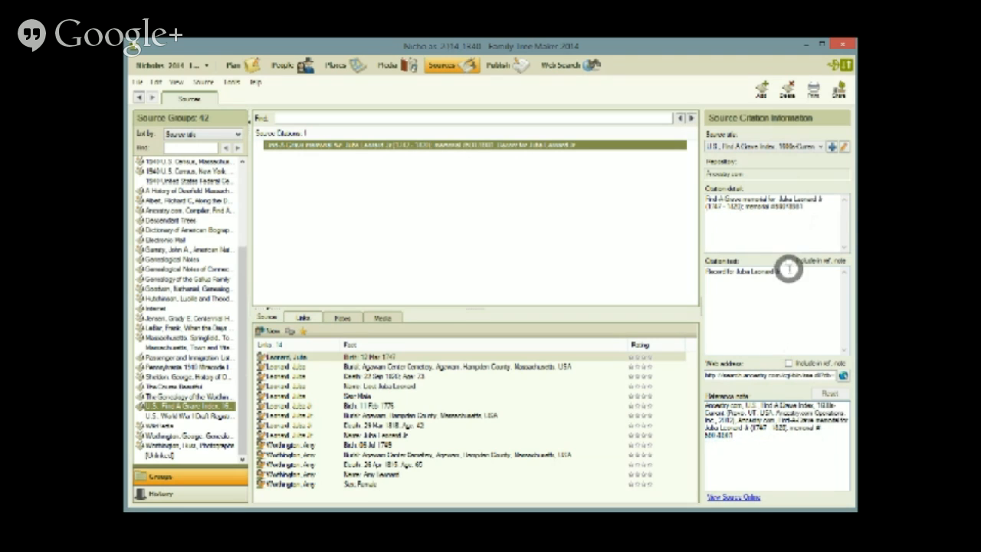
key("Return")
key("Return")
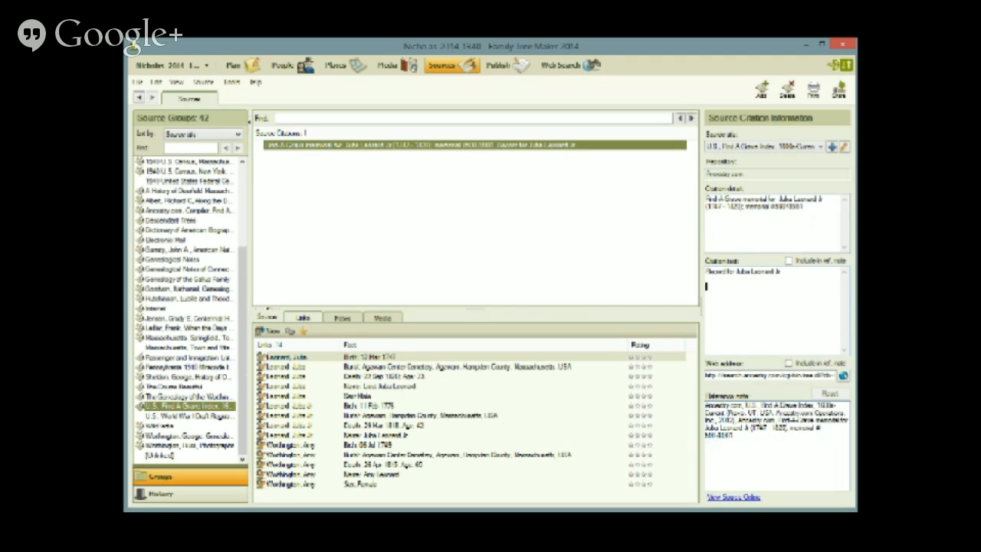
type("recorded 22")
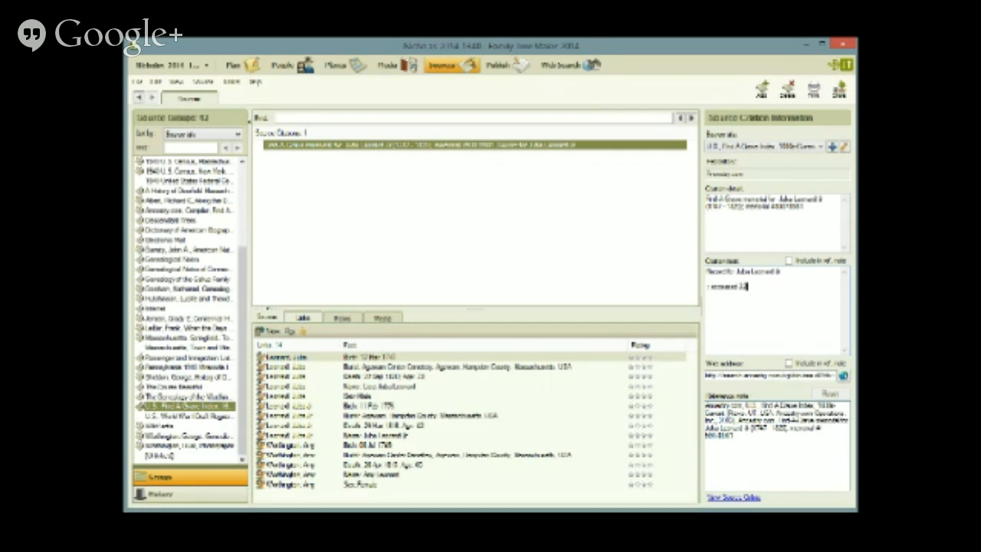
type(" March 2016")
Step: Change the citation's source title to the Ancestry.com compiler Find A Grave Index source and remove the extra space before the name in the citation detail
left_click(821, 147)
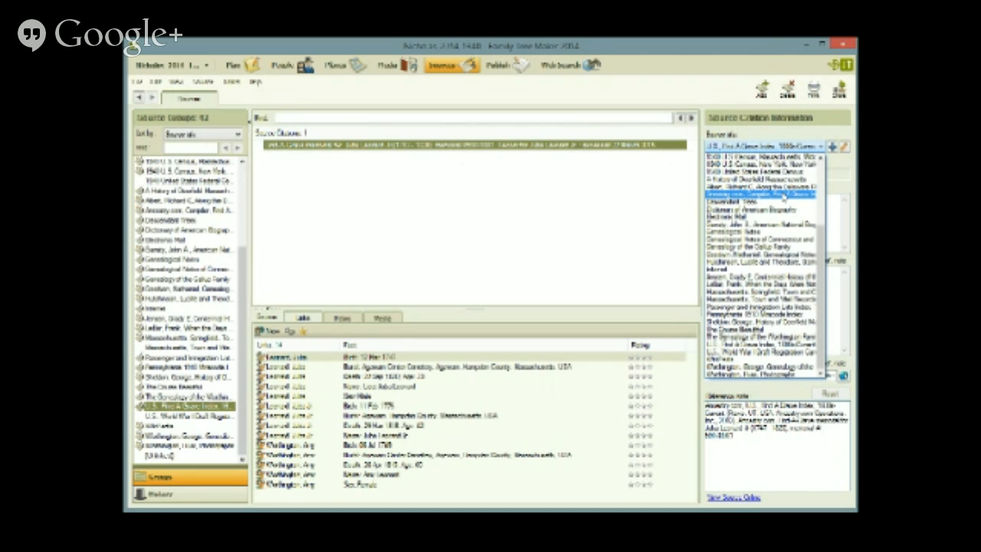
left_click(783, 197)
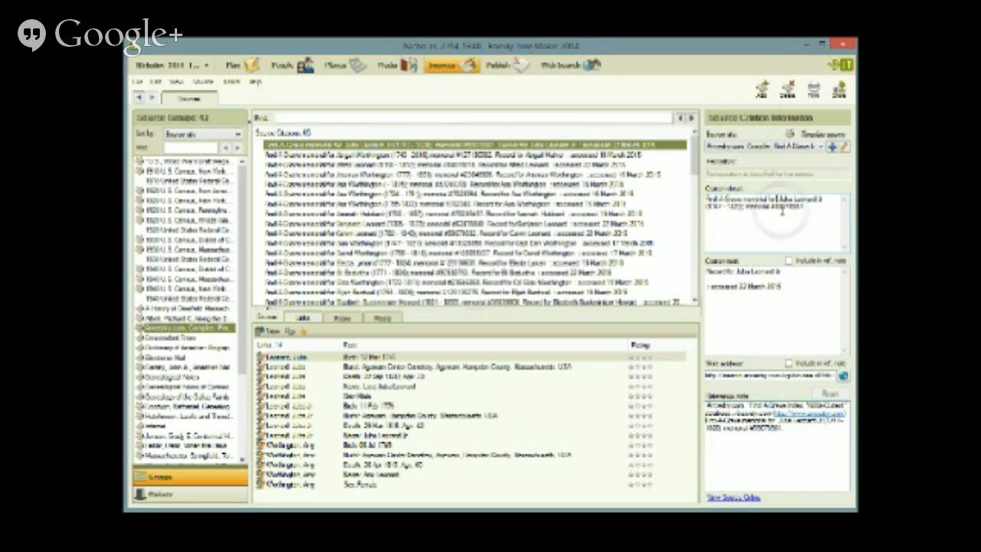
key("Delete")
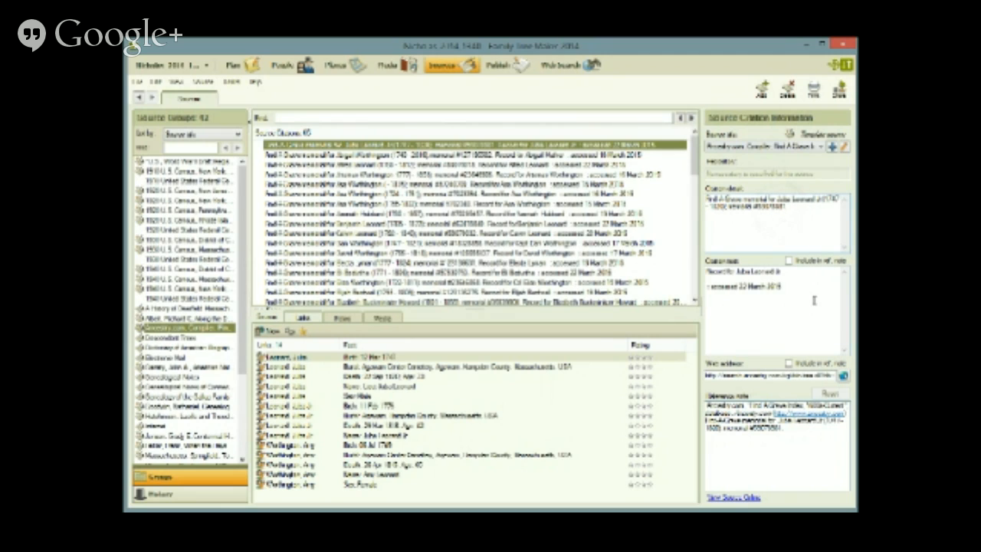
Step: Copy the accessed-date line from the citation text and insert it after the web address in the reference note
left_click_drag(782, 286, 705, 290)
key("ctrl+c")
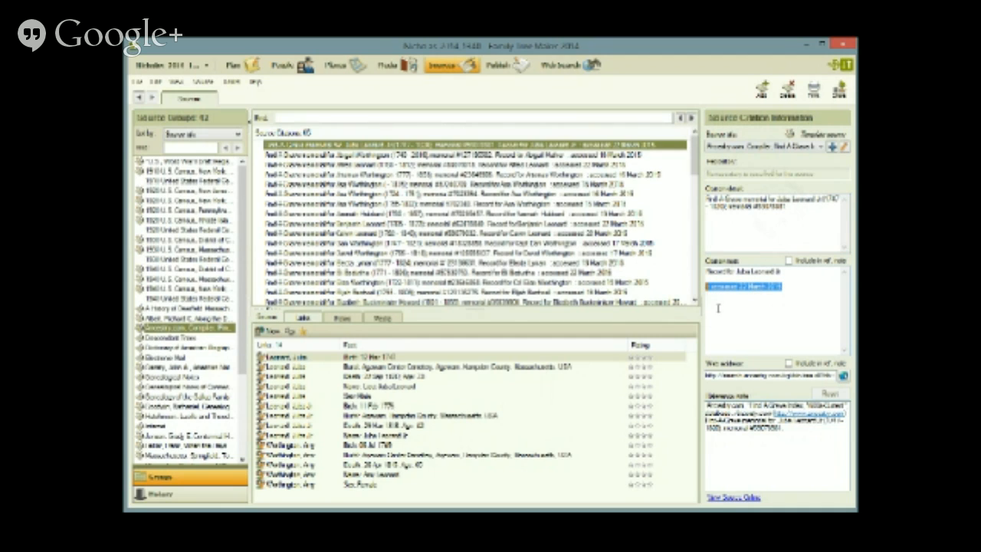
left_click(816, 421)
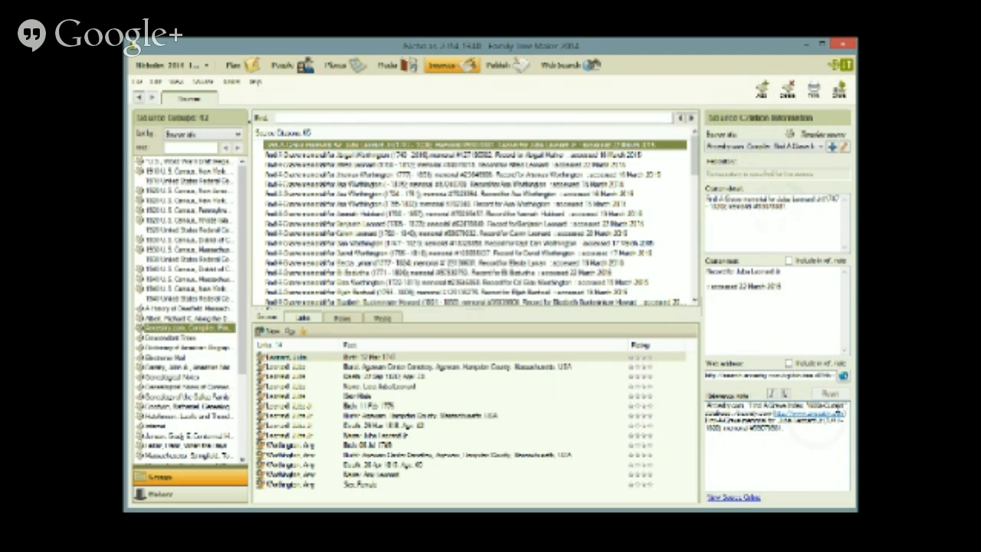
key("ctrl+v")
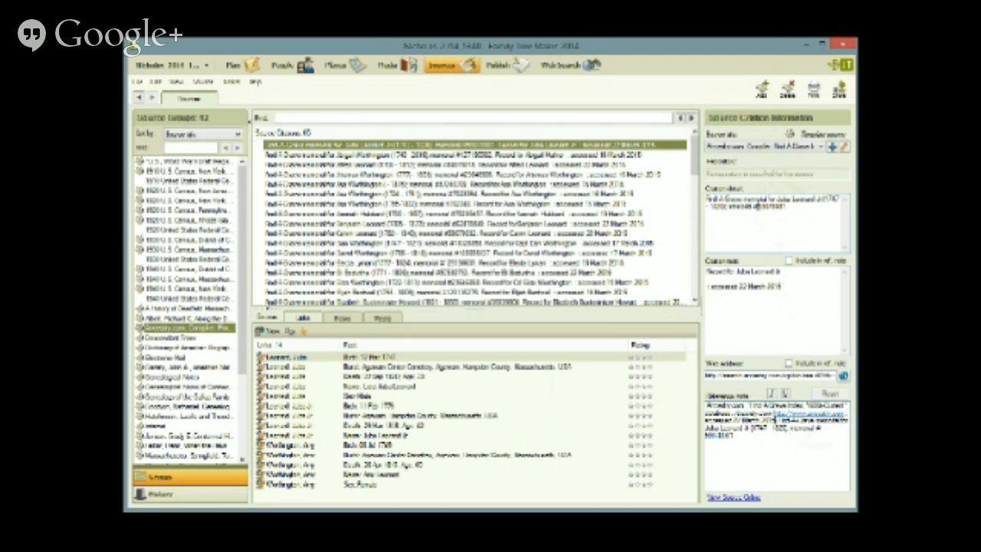
Step: Copy the memorial number from the citation detail, and open the son's linked record at his preferred name's Find A Grave citation
left_click_drag(757, 205, 786, 207)
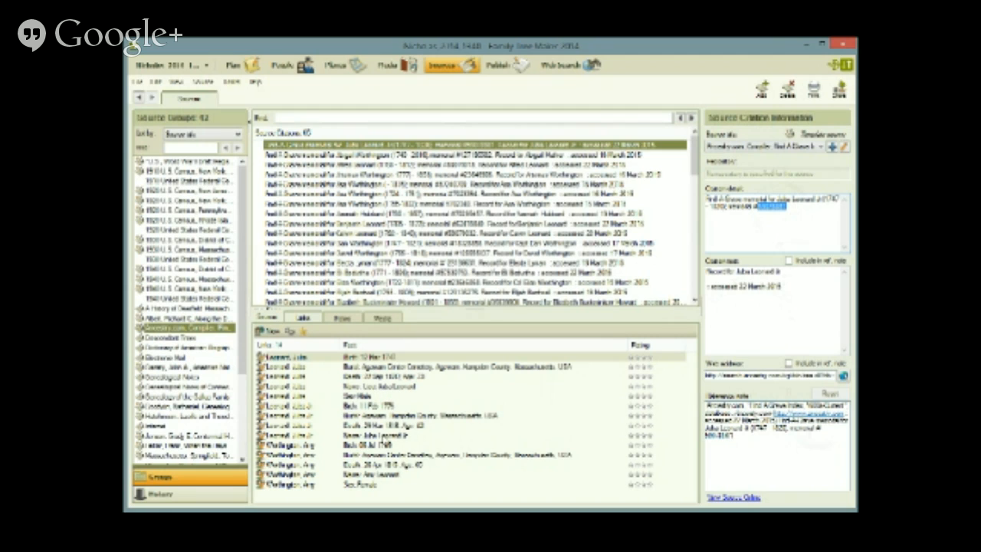
double_click(384, 436)
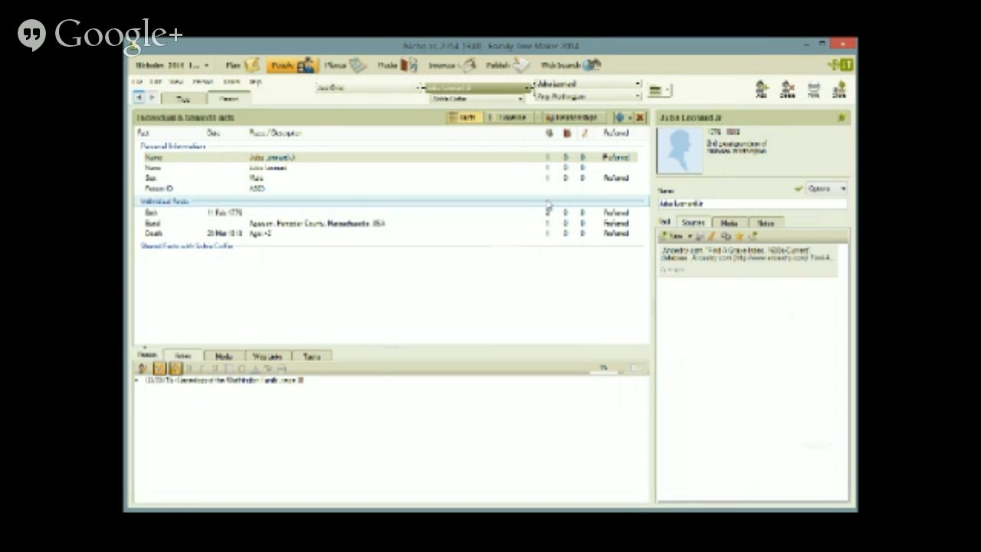
left_click(586, 158)
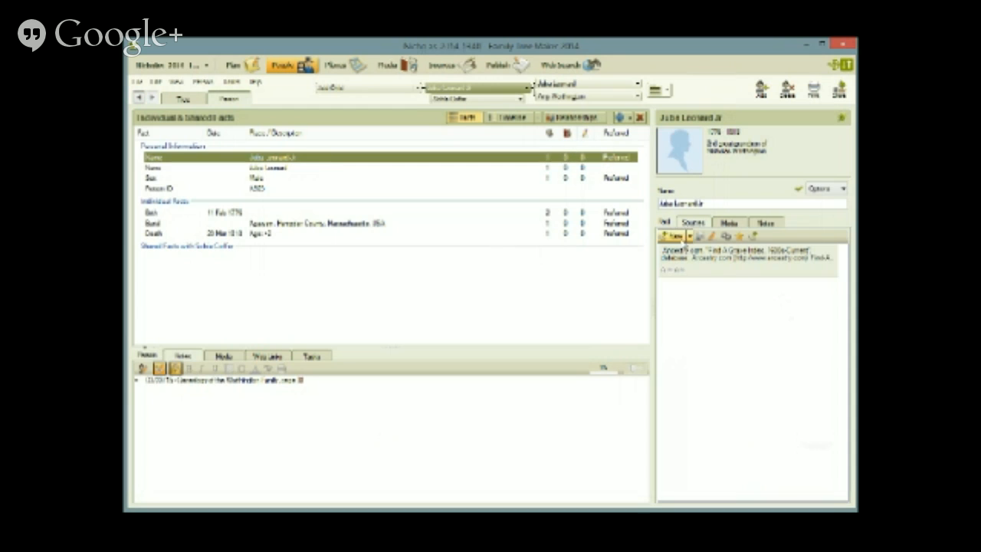
left_click(693, 257)
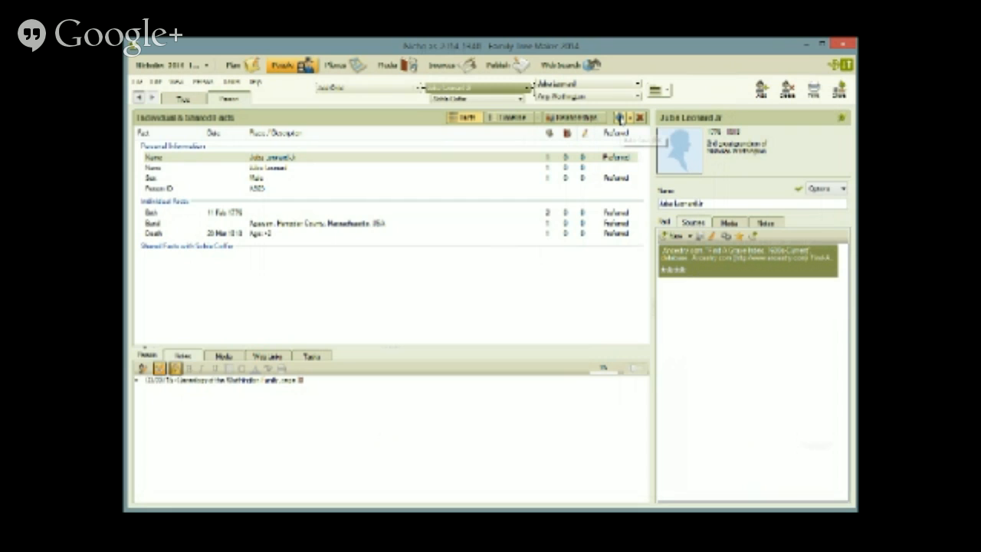
Step: Add a Find-A-Grave Memorial fact with the copied memorial number and paste a link to the Find A Grave source citation onto it
left_click(620, 117)
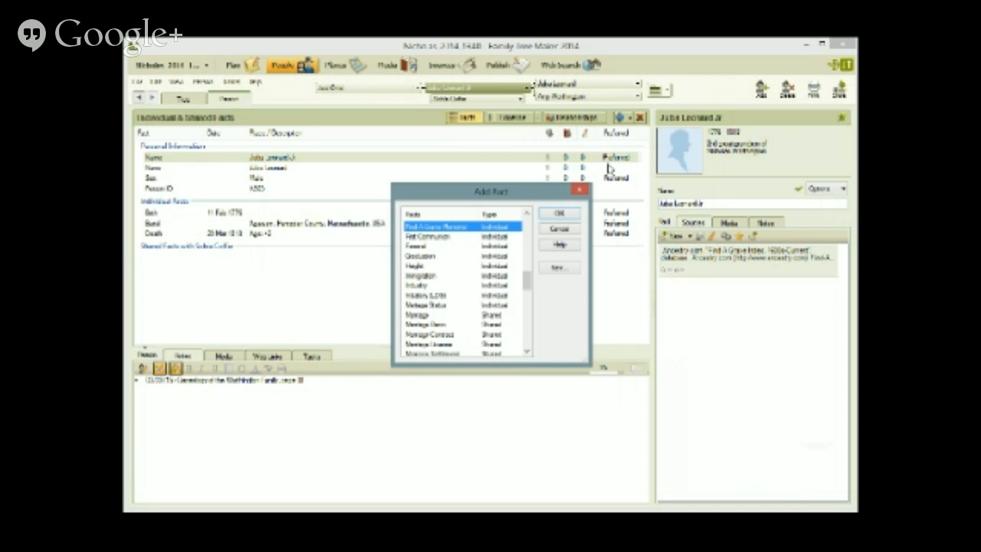
left_click(559, 213)
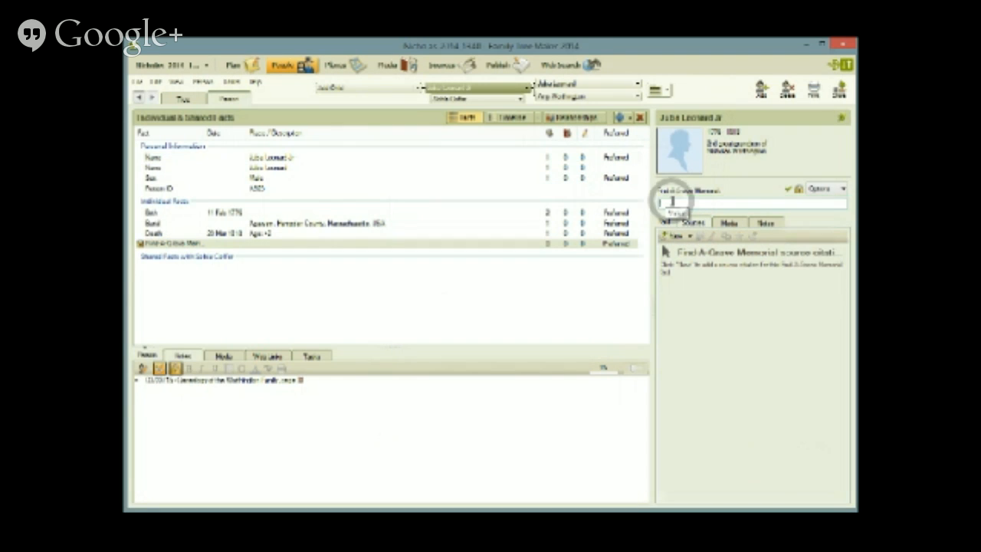
key("ctrl+v")
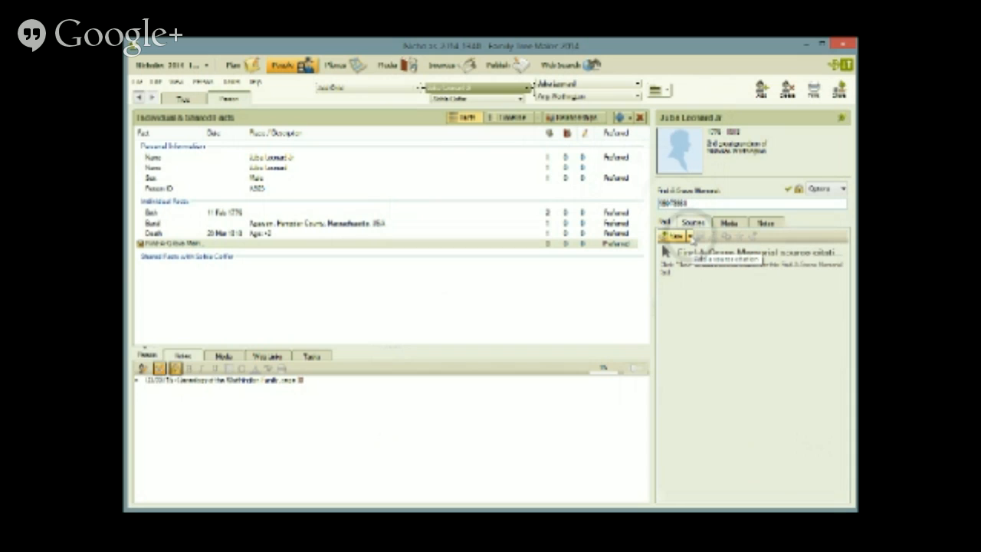
left_click(689, 236)
left_click(695, 293)
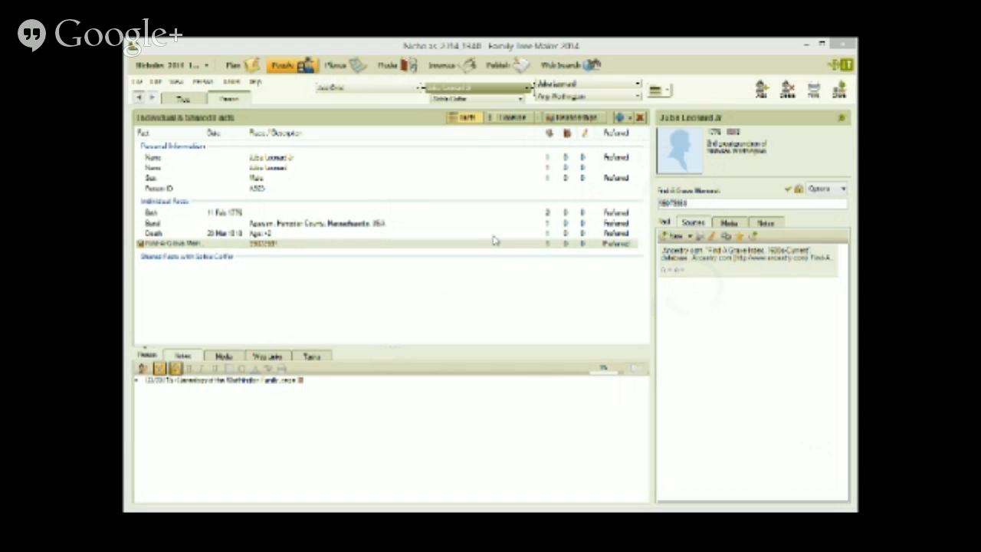
Step: Add a dated research note for the Find A Grave Index, 1600s-Current hint below the son's existing note
left_click(311, 381)
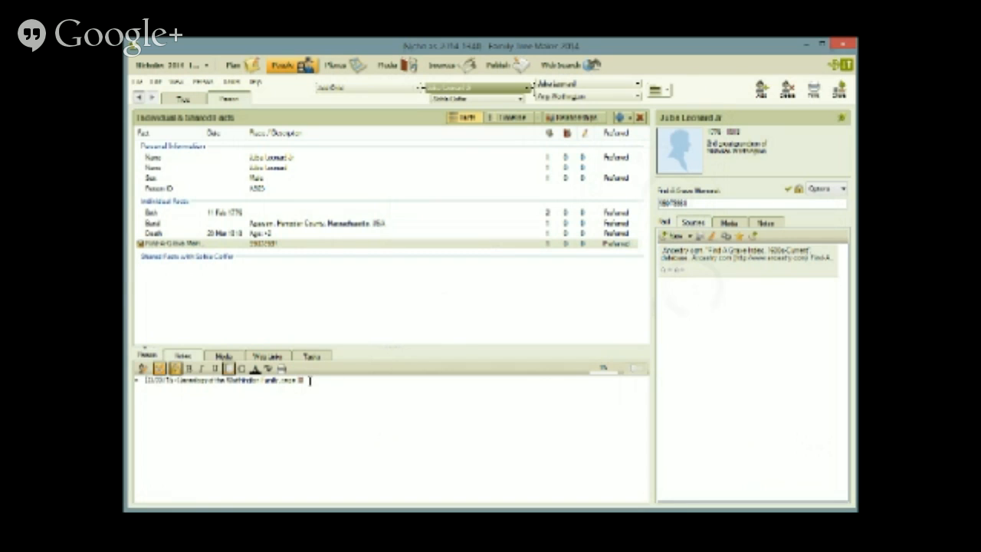
key("Return")
key("ctrl+v")
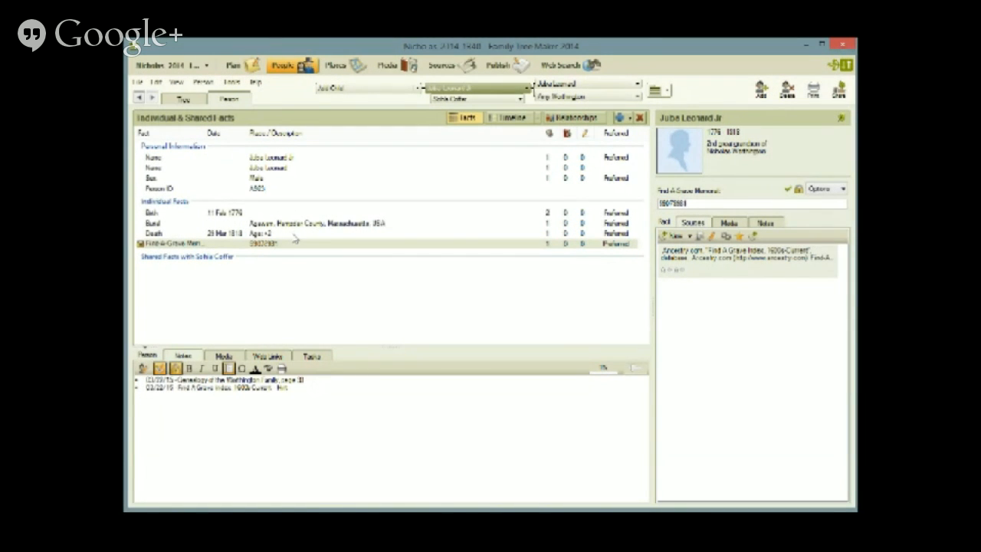
Step: Review the son's name and birth facts, and set his burial place to Agawam Center Cemetery, Agawam, Hampden County, Massachusetts, USA
left_click(293, 159)
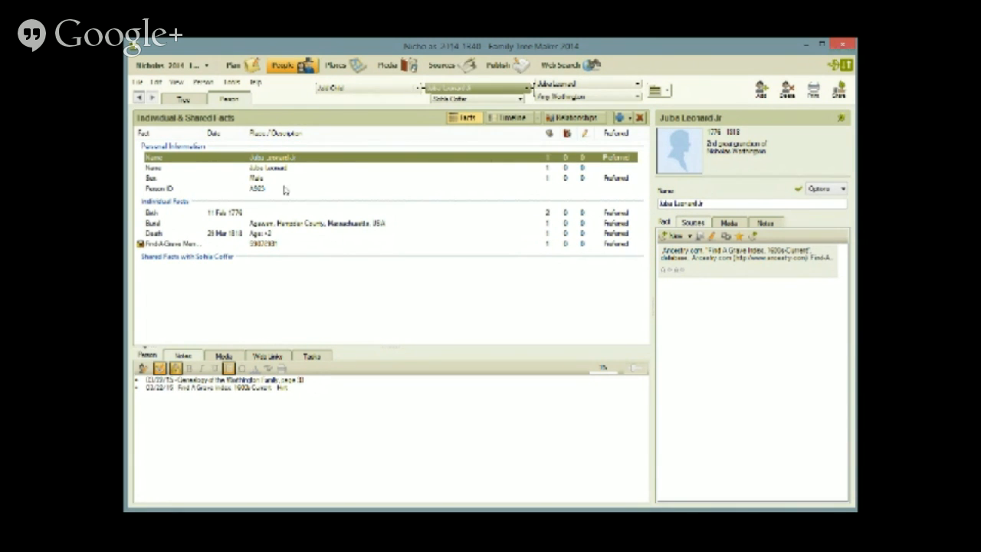
left_click(271, 216)
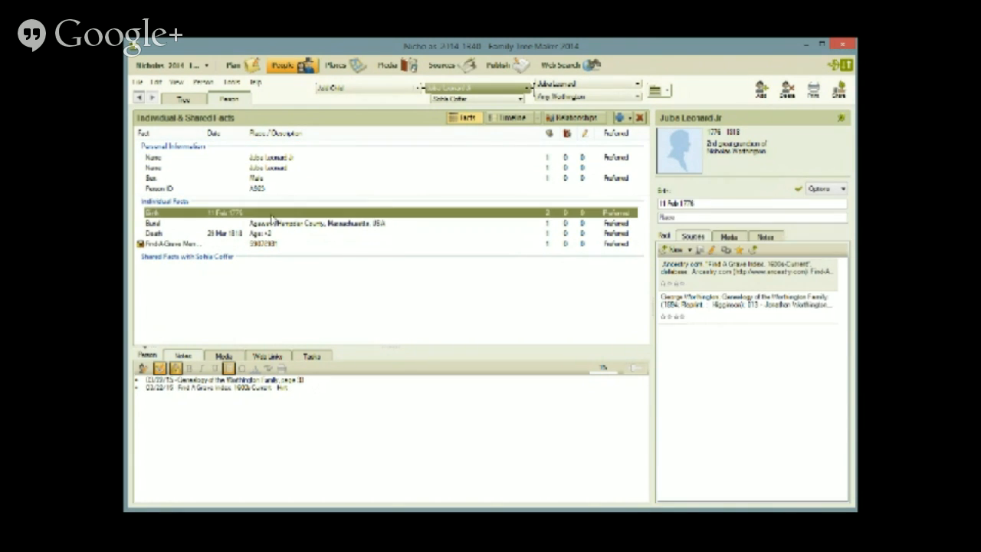
left_click(295, 228)
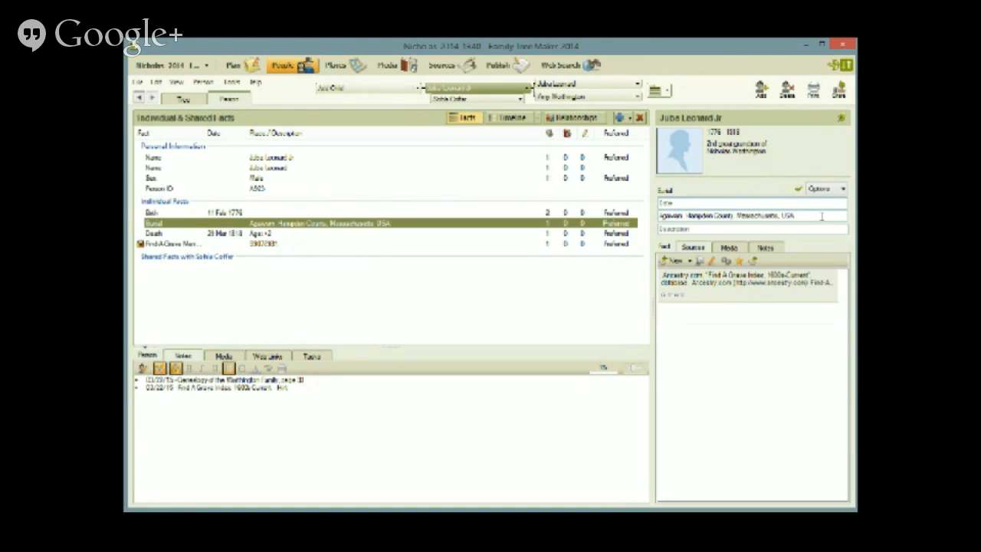
left_click_drag(821, 217, 642, 220)
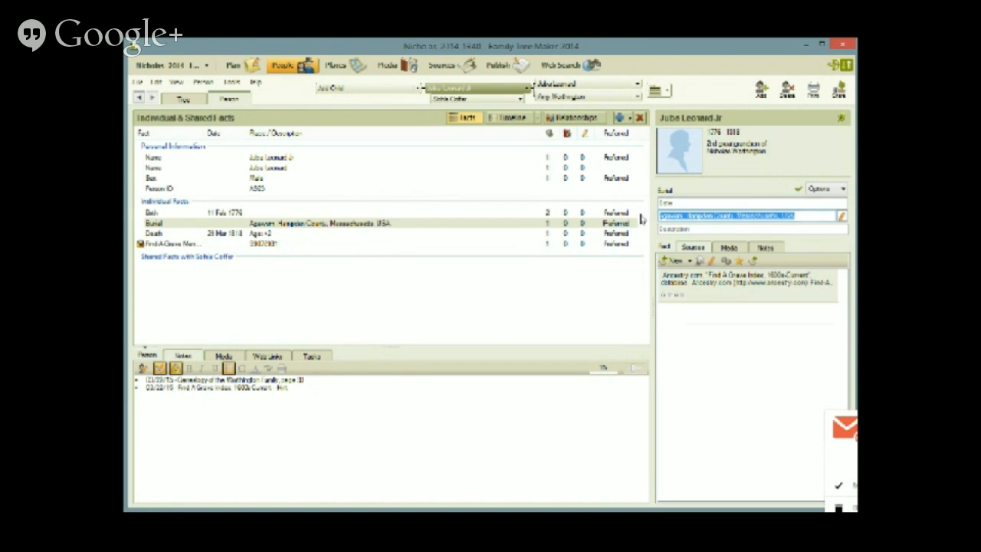
type("ag")
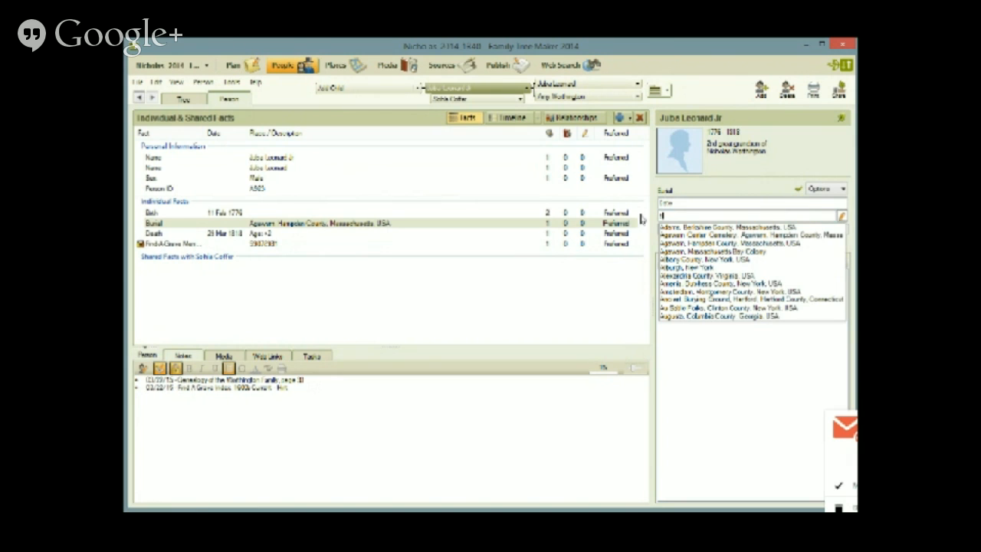
type("aw")
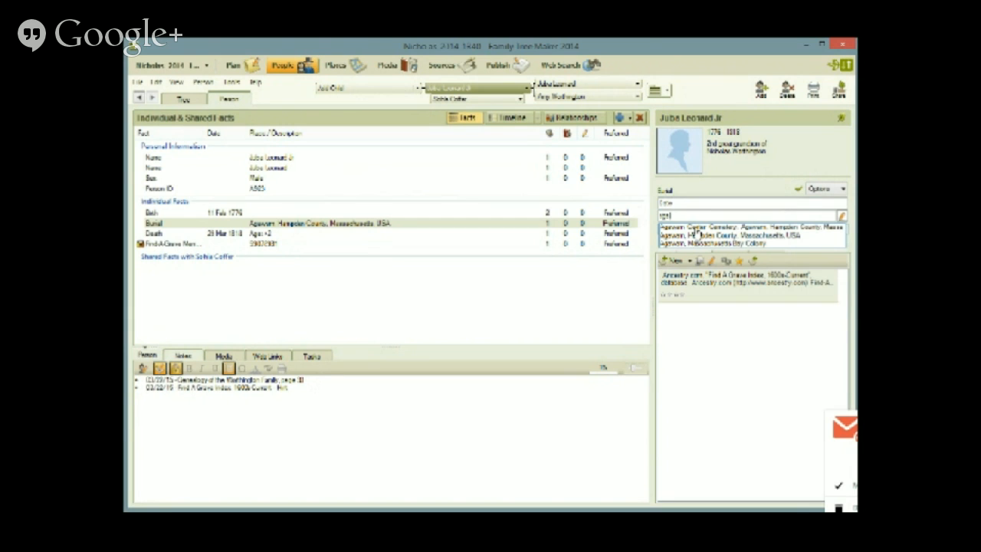
type("a")
left_click(695, 231)
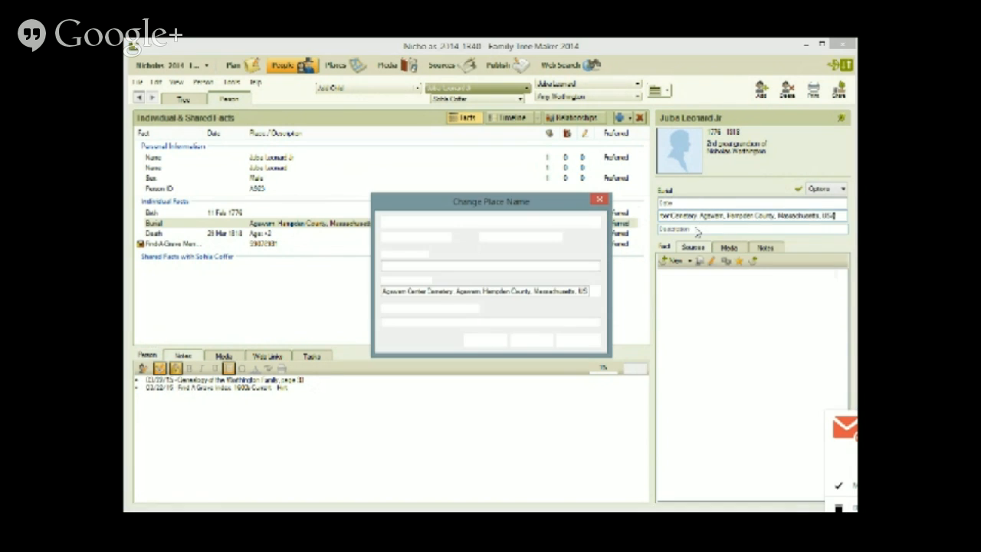
left_click(490, 342)
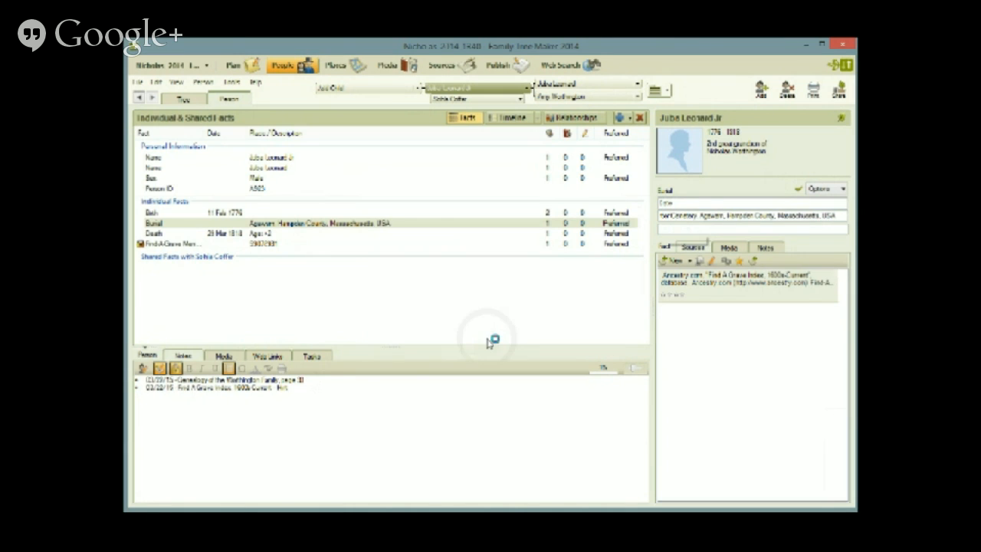
left_click(694, 227)
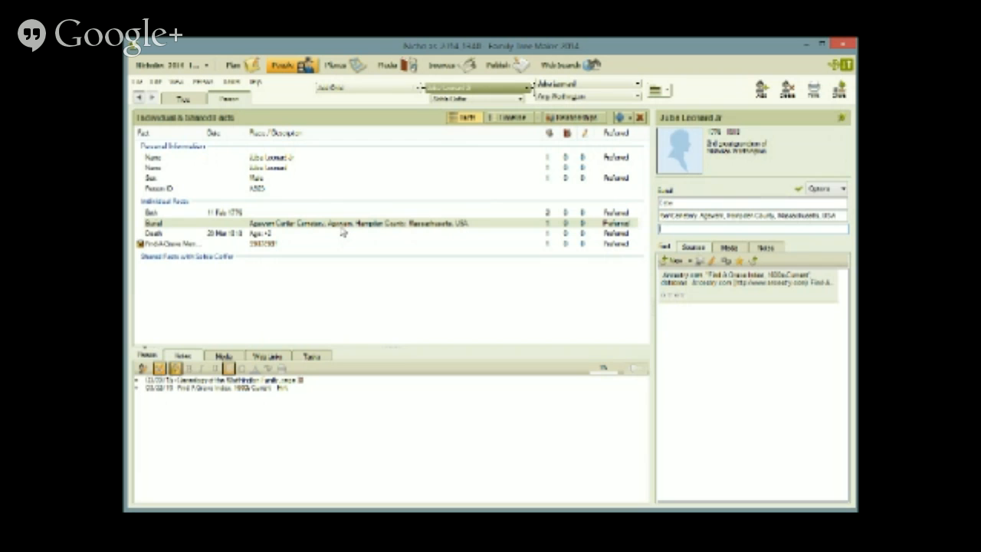
Step: Clear the age from the description of the son's death fact
key("ctrl")
left_click(295, 232)
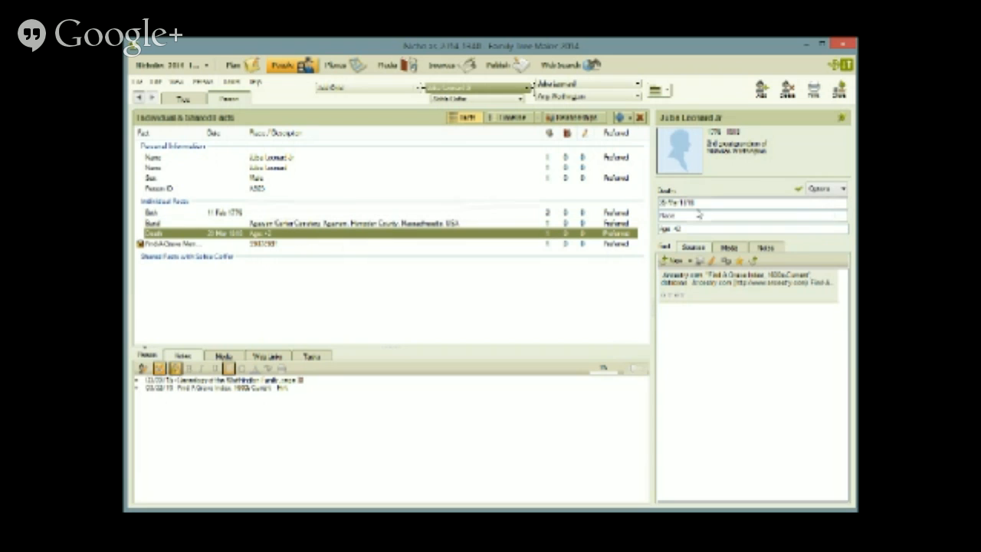
left_click(687, 228)
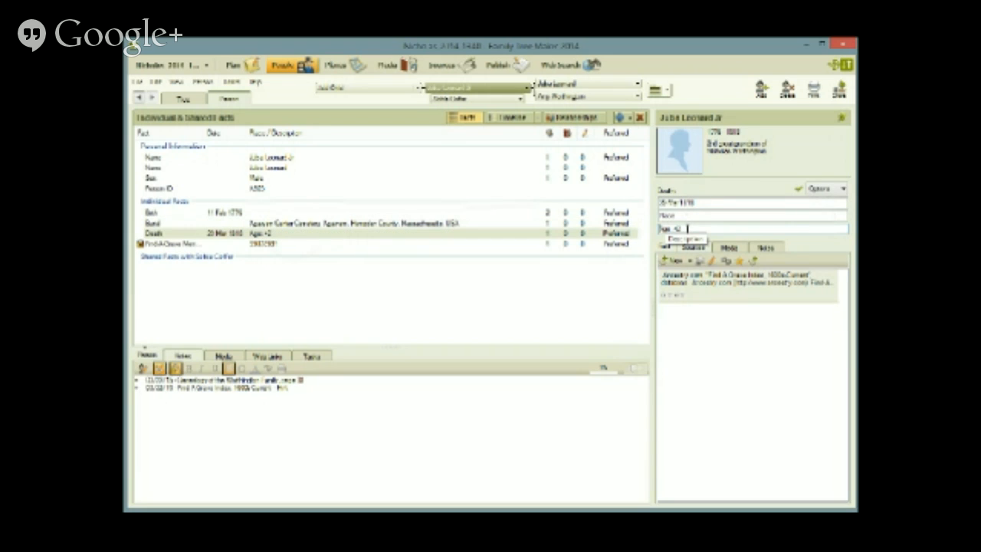
key("Delete")
key("Delete")
key("Delete")
key("Delete")
key("Delete")
key("Delete")
key("Delete")
key("ctrl")
left_click(686, 218)
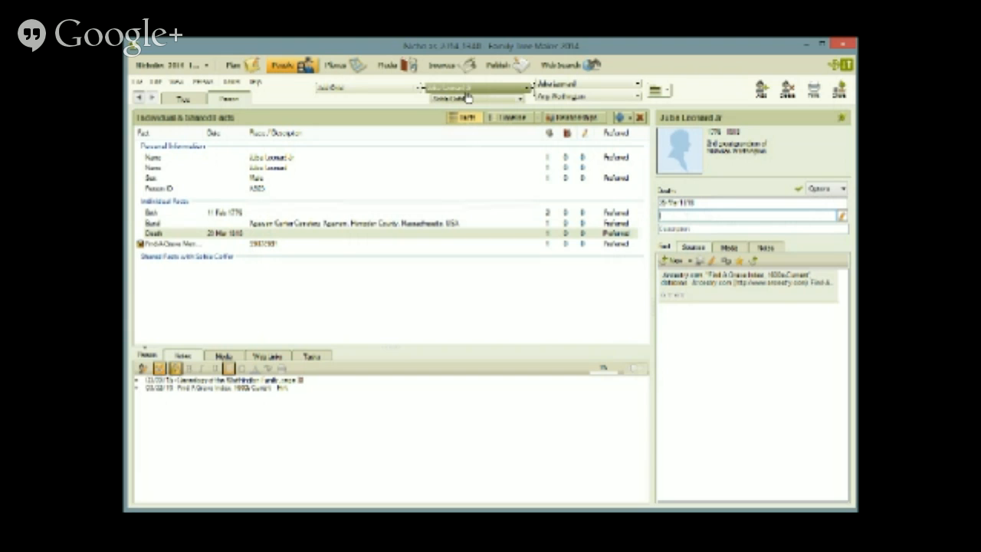
Step: Open the father's record and add the Find A Grave Index hint line to his person notes
left_click(545, 87)
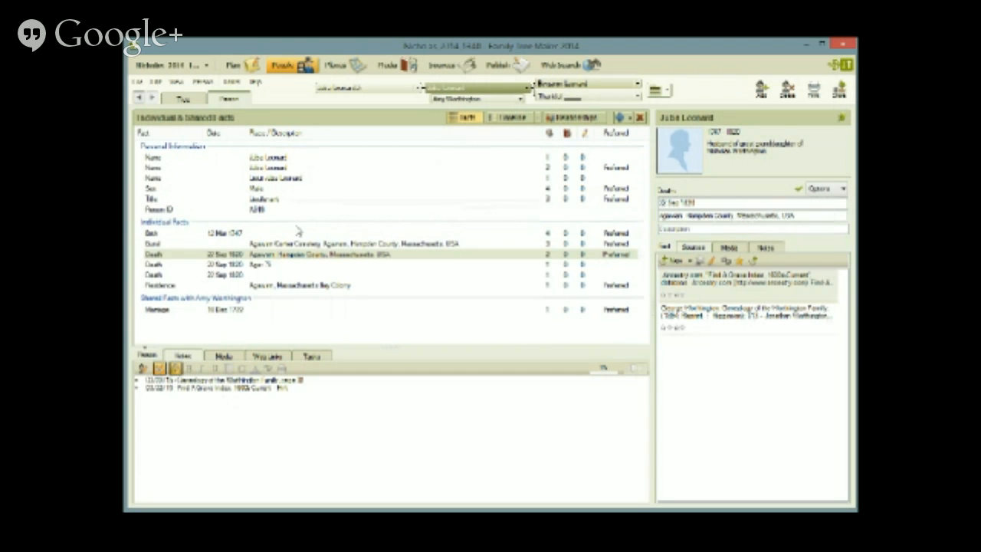
left_click(295, 388)
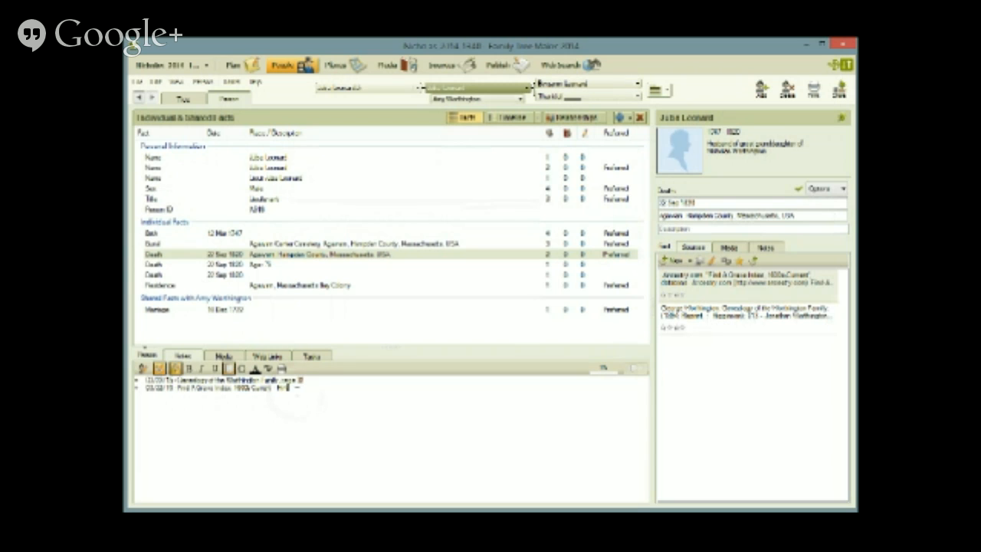
key("Return")
key("ctrl+v")
Step: Open the wife's record and paste the same Find A Grave Index hint line at the end of her notes
left_click(467, 99)
left_click(307, 394)
key("Return")
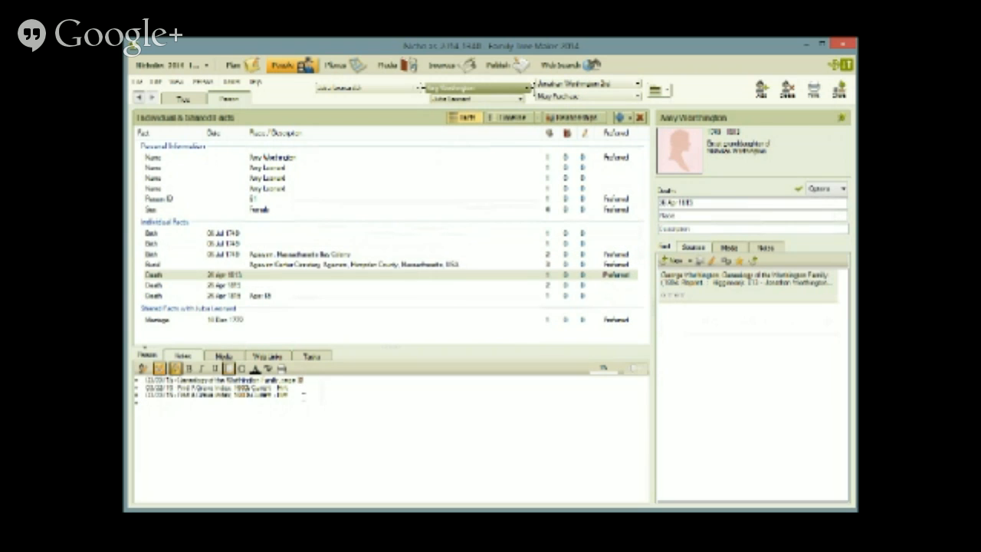
key("ctrl+v")
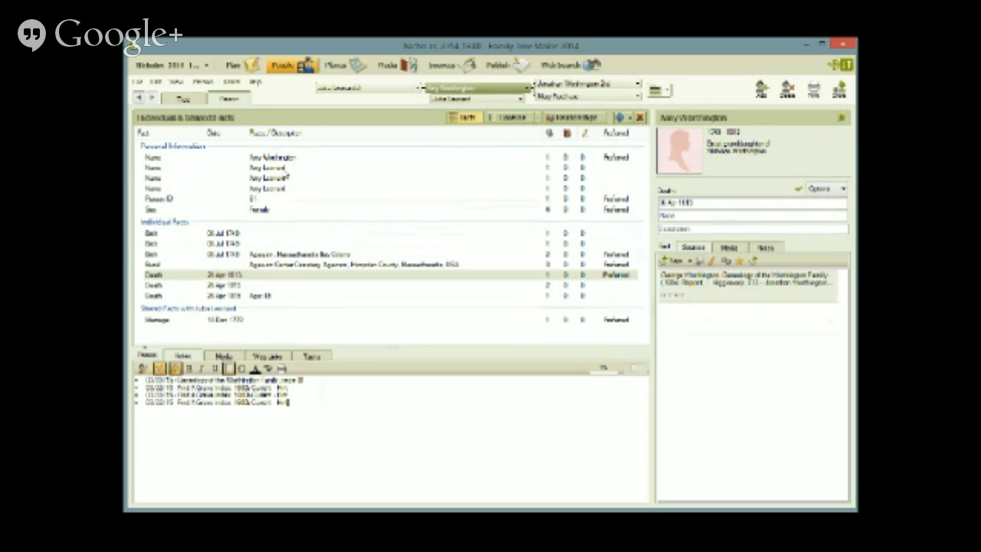
Step: Paste the link to the copied source citation onto the wife's first alternate name fact
left_click(284, 159)
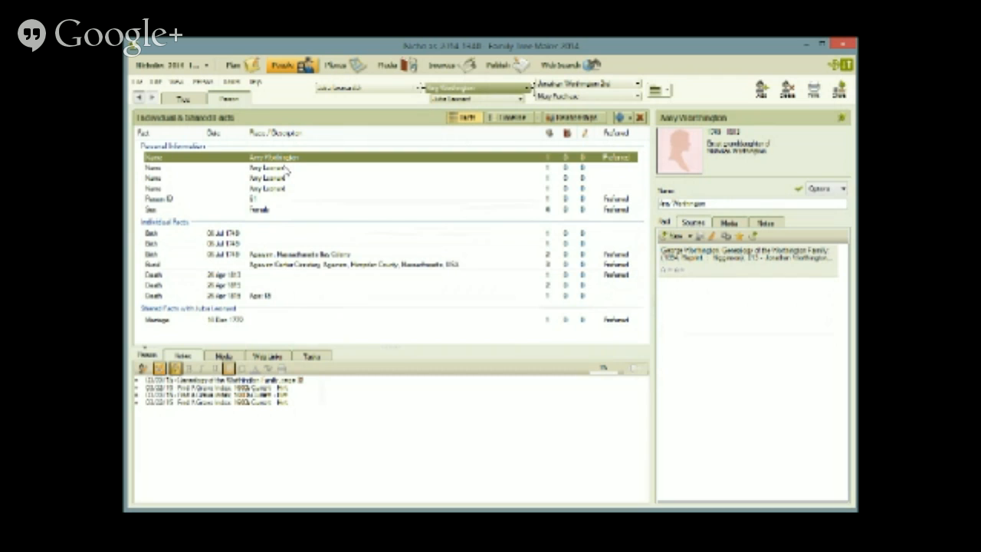
left_click(285, 168)
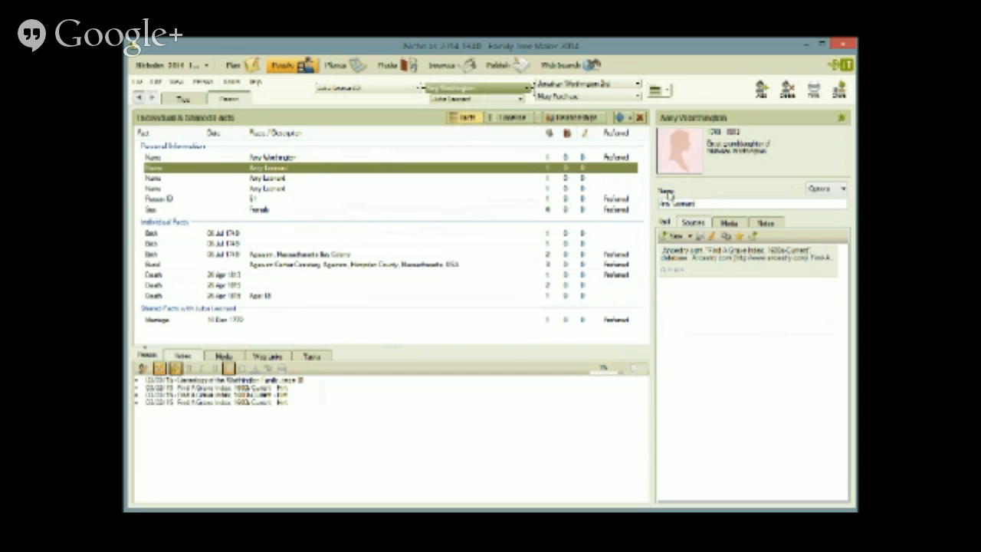
left_click(678, 236)
left_click(689, 291)
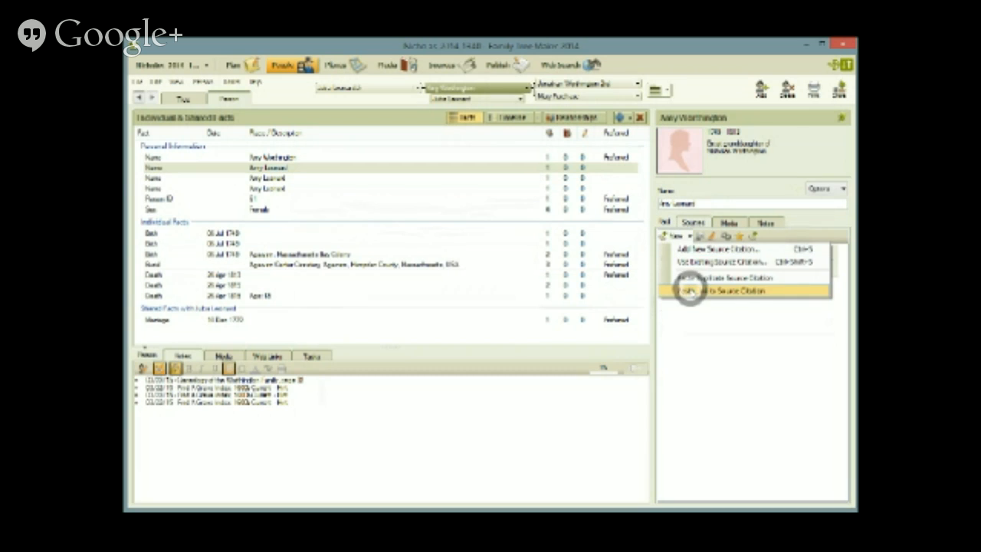
Step: Copy the Find A Grave Index citation from the wife's second alternate name fact and paste its link onto her first alternate name fact
left_click(584, 180)
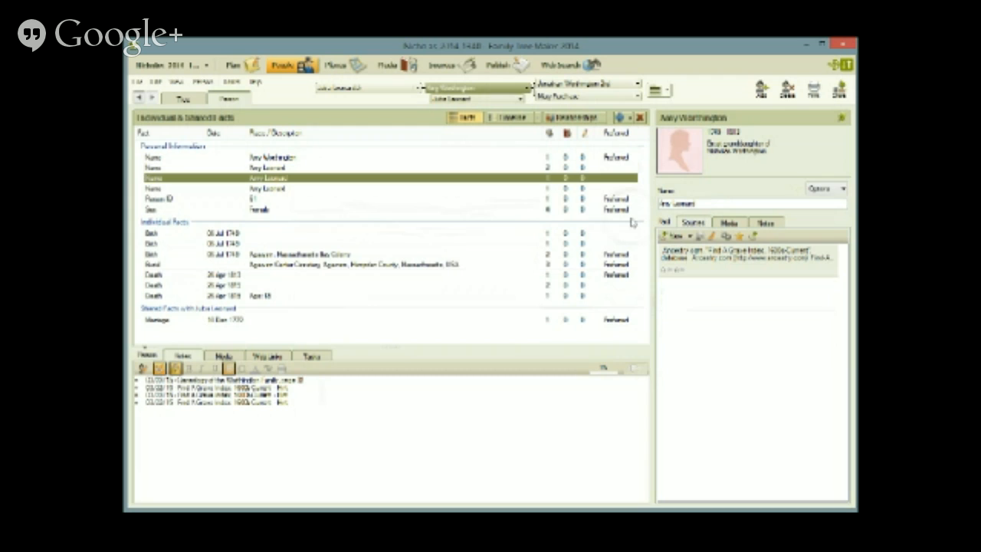
left_click(689, 259)
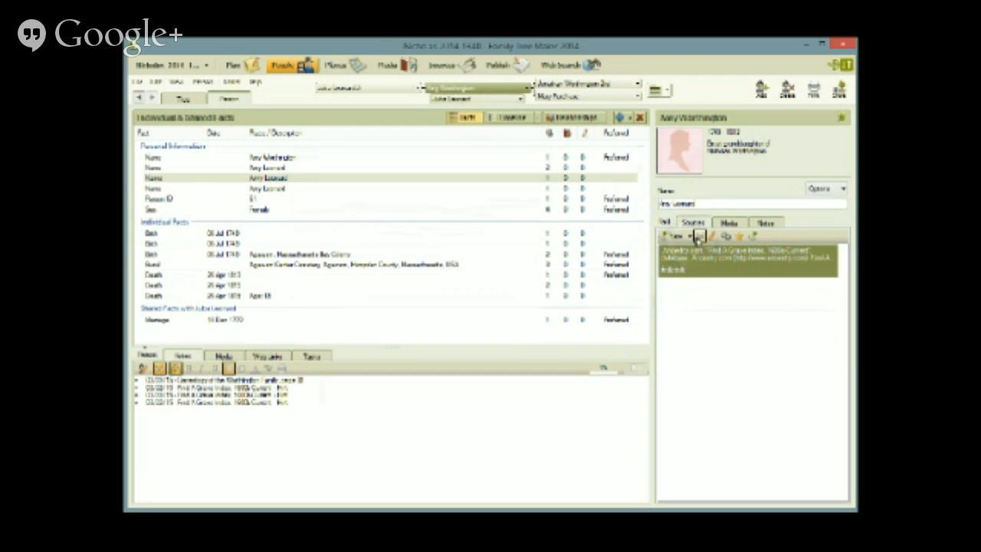
left_click(582, 168)
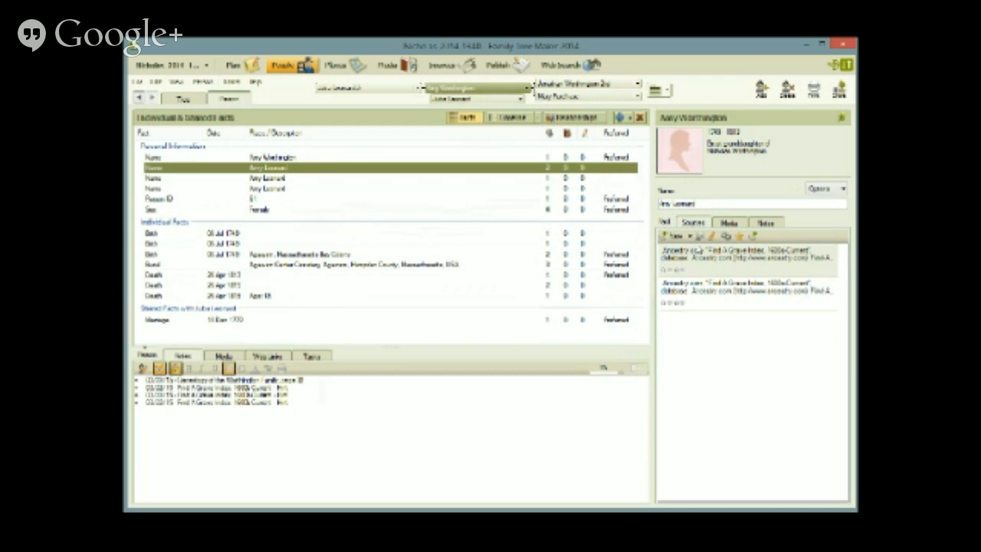
left_click(689, 236)
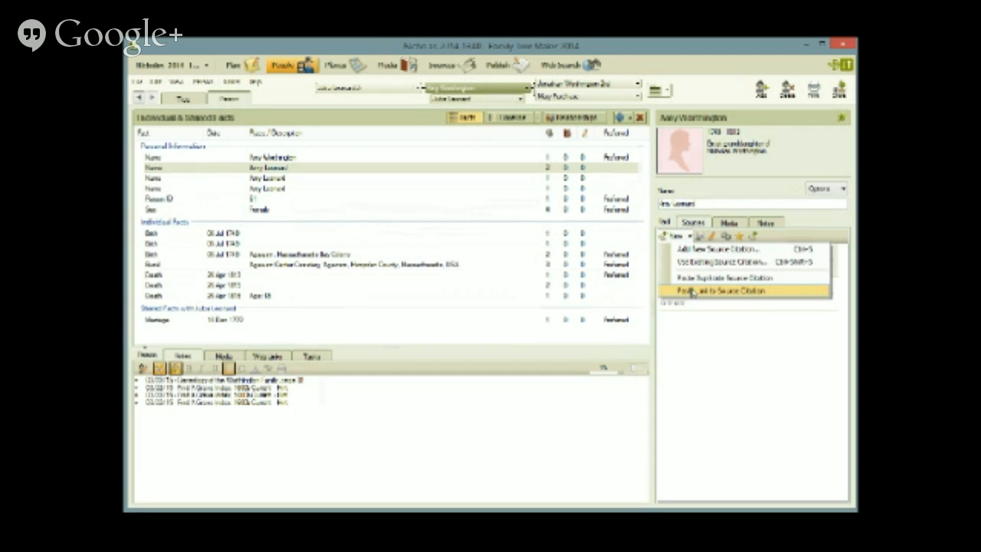
left_click(684, 291)
left_click(675, 328)
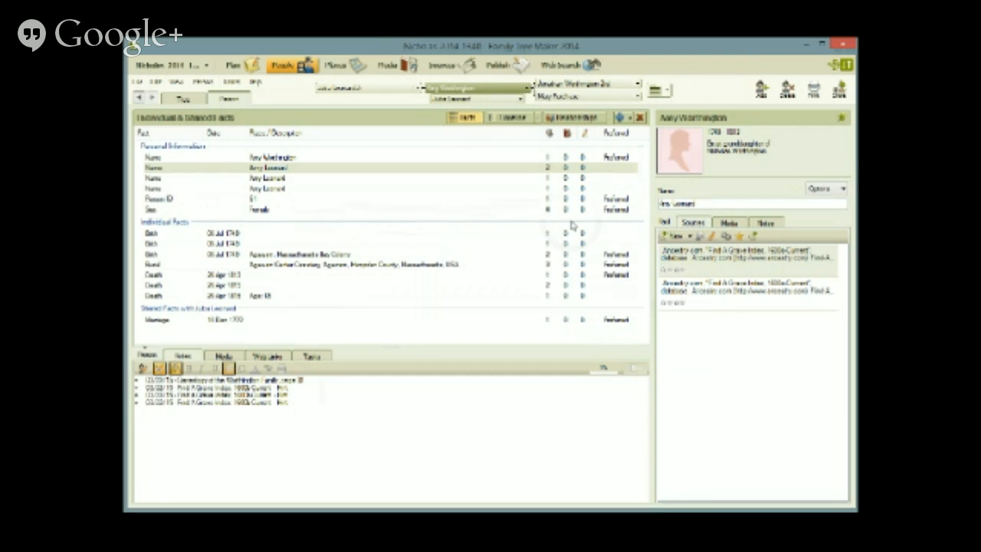
Step: Copy the Find A Grave Index citation from the wife's third alternate name fact and paste its link onto the first alternate name fact
left_click(548, 189)
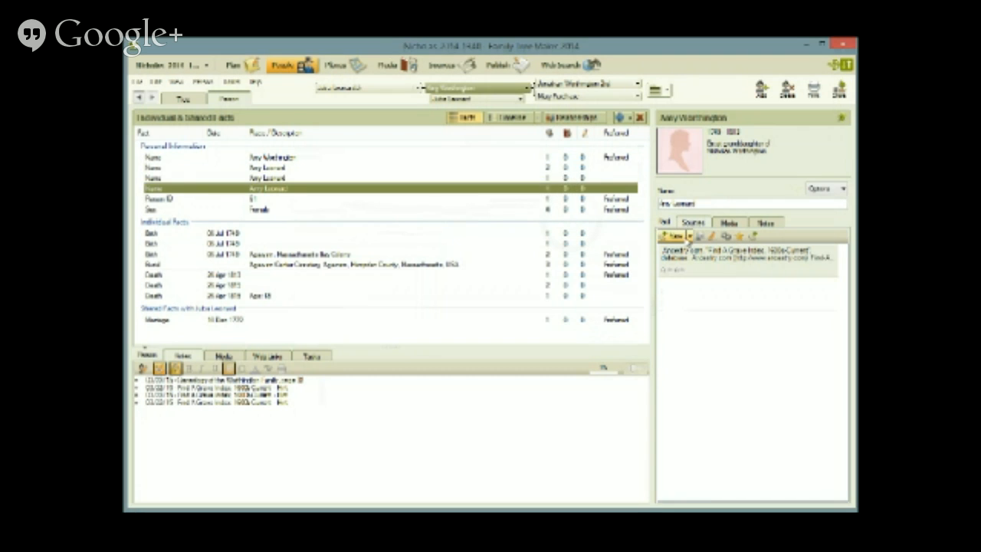
left_click(694, 251)
left_click(698, 236)
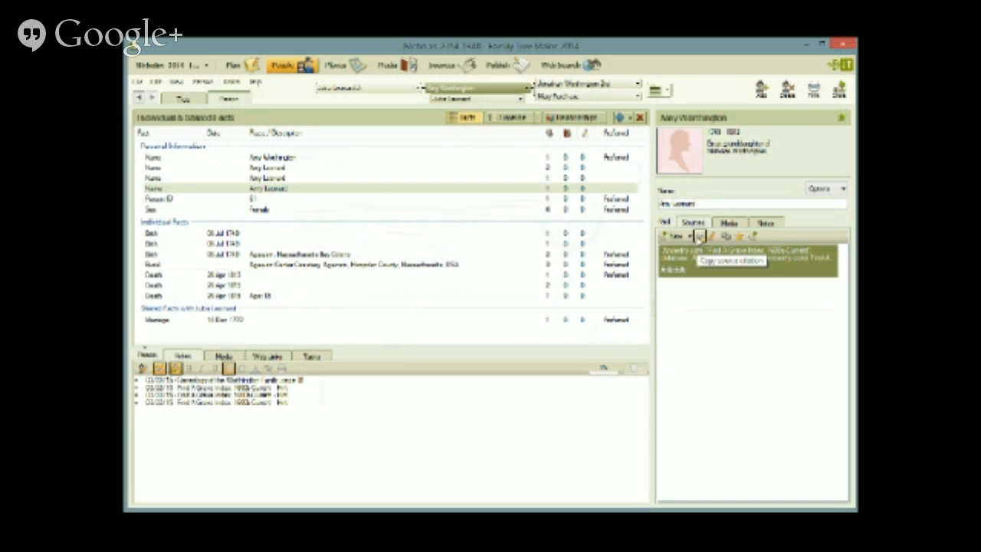
left_click(557, 167)
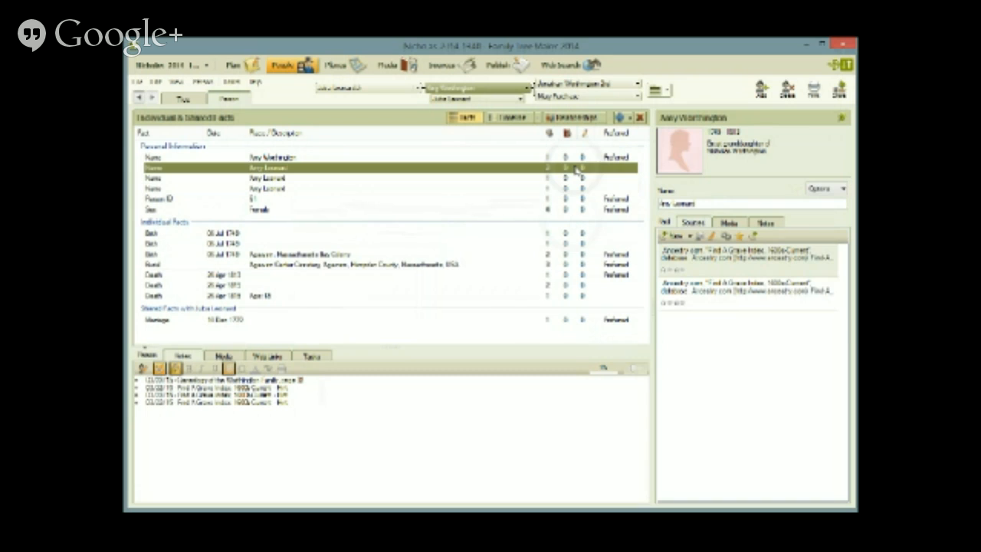
left_click(690, 237)
left_click(692, 291)
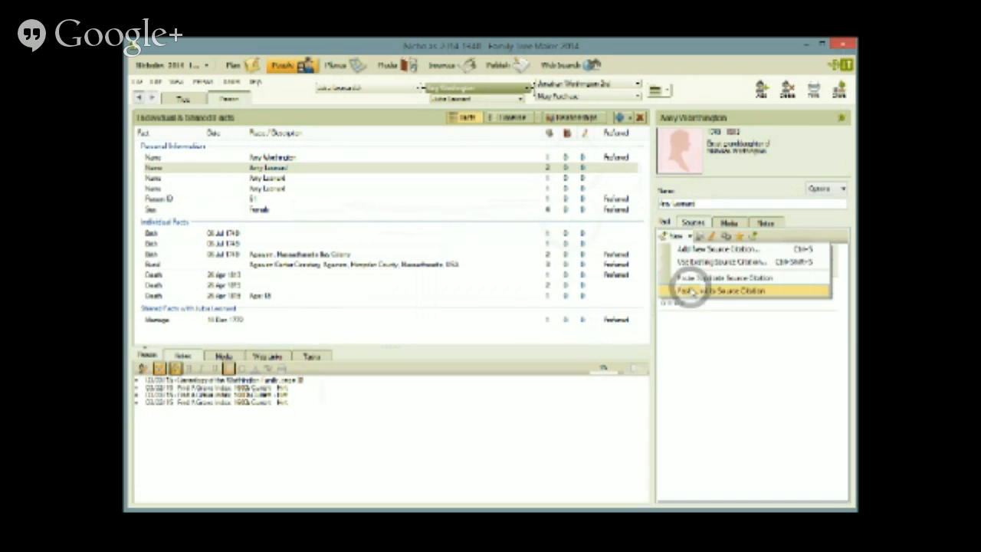
Step: Delete the wife's two duplicate alternate name facts and check the source citations on her remaining name facts
left_click(548, 180)
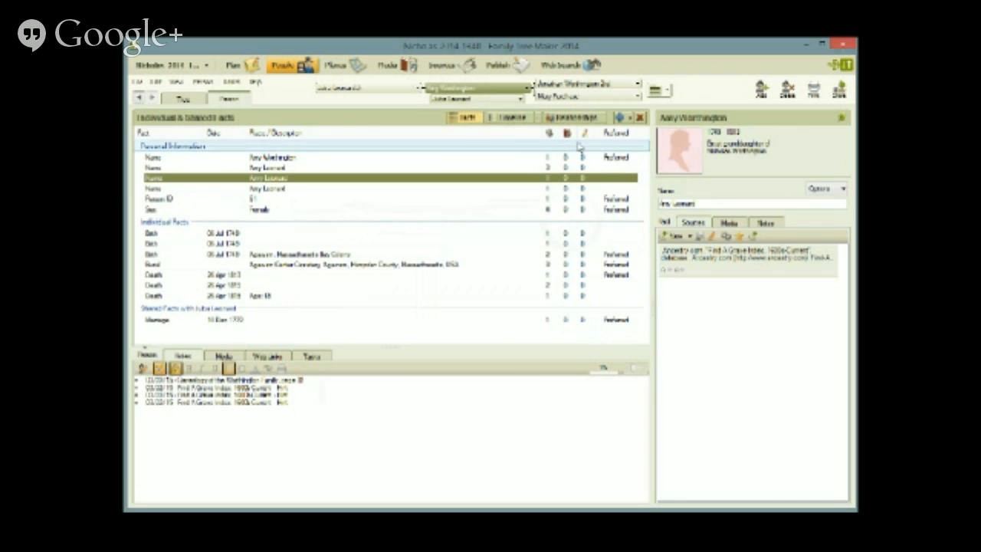
left_click(640, 118)
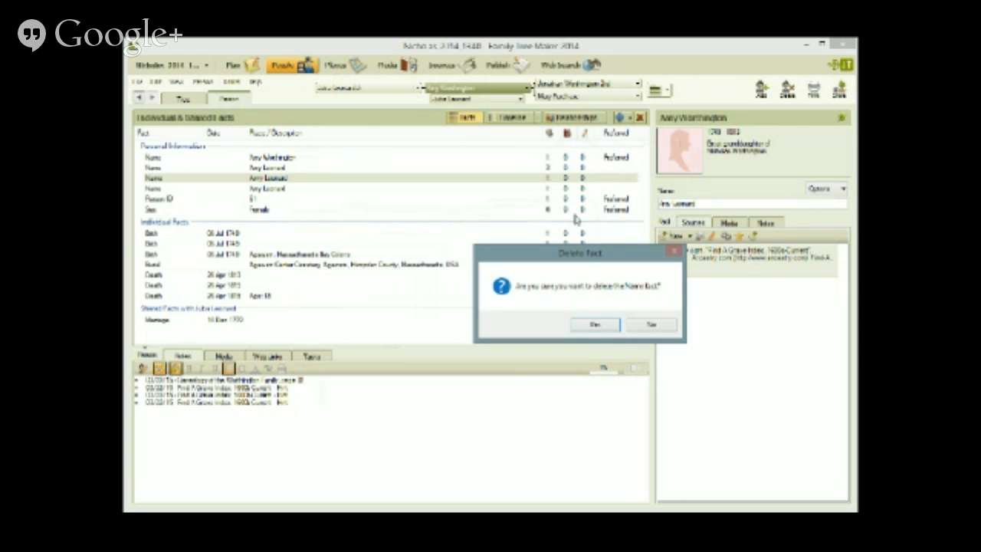
left_click(592, 325)
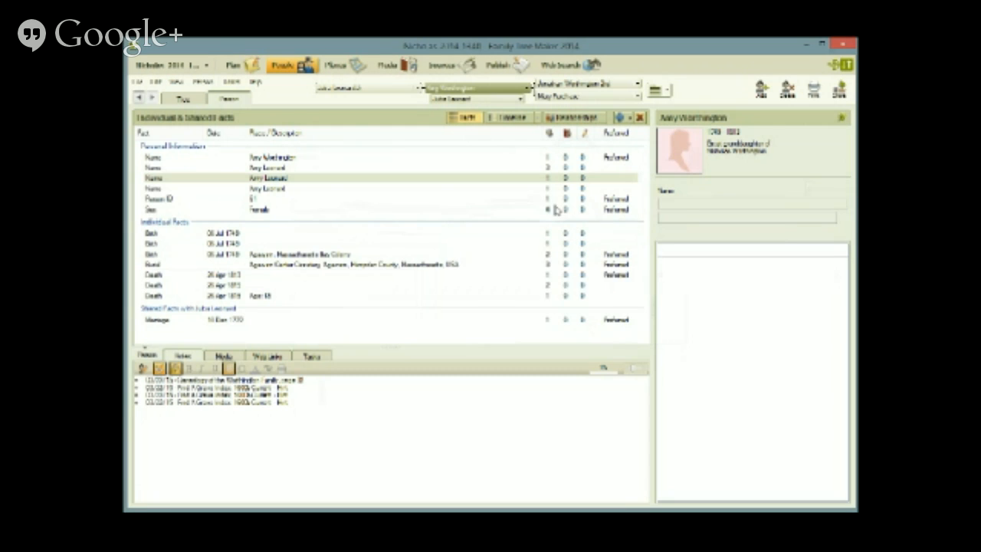
left_click(553, 180)
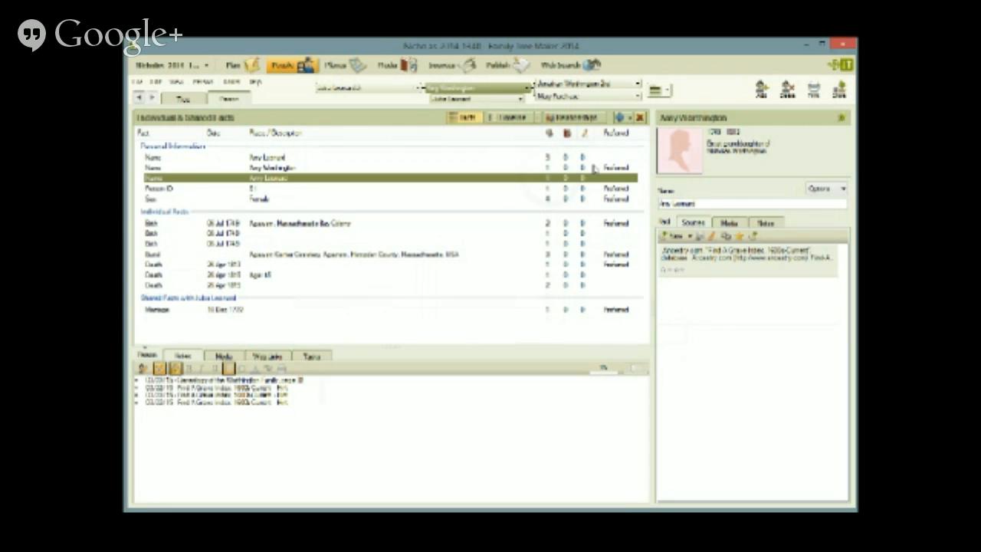
left_click(638, 118)
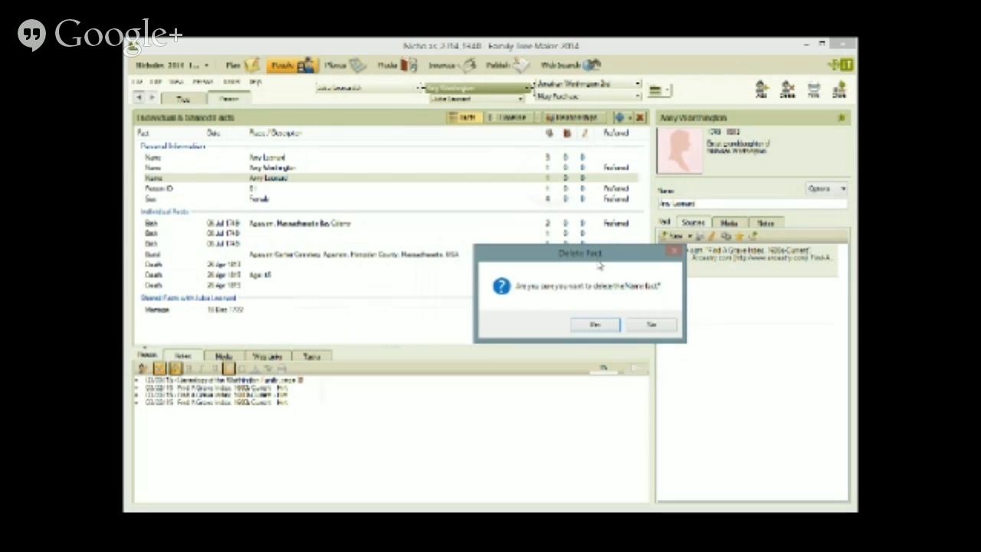
left_click(593, 327)
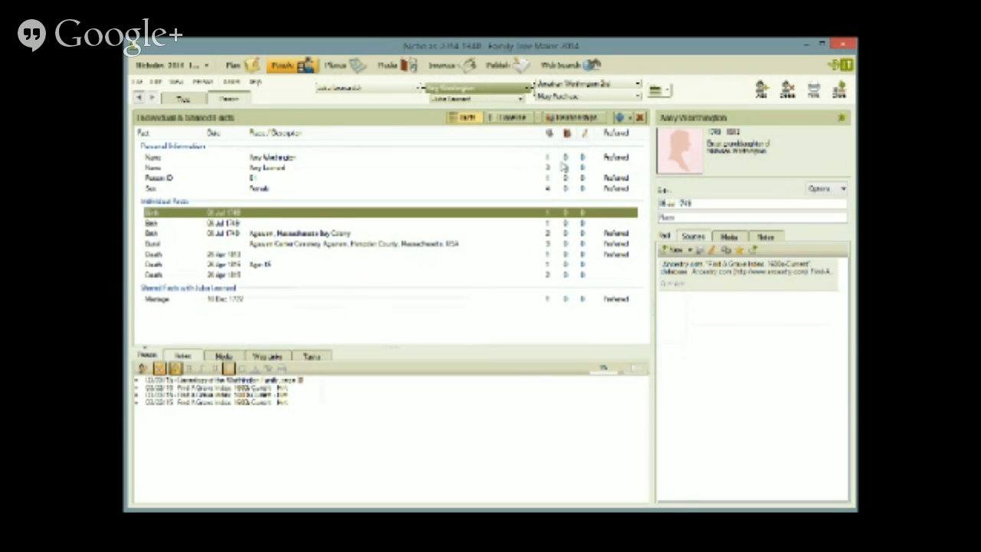
left_click(562, 157)
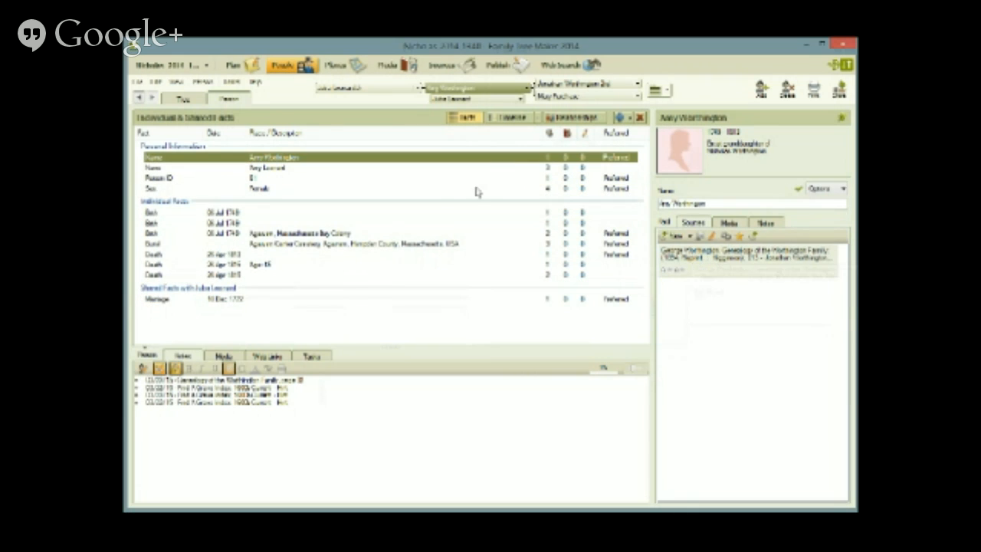
left_click(571, 168)
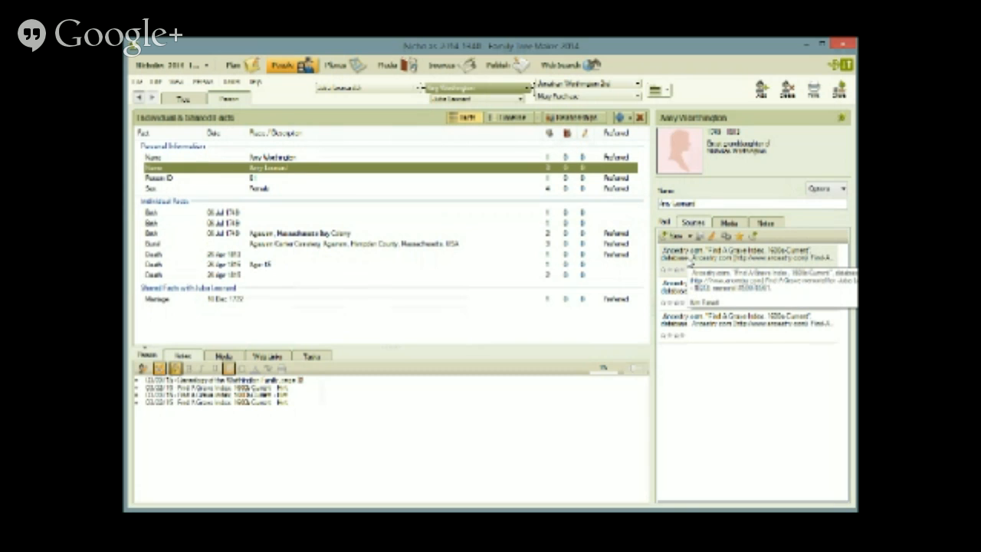
left_click(689, 262)
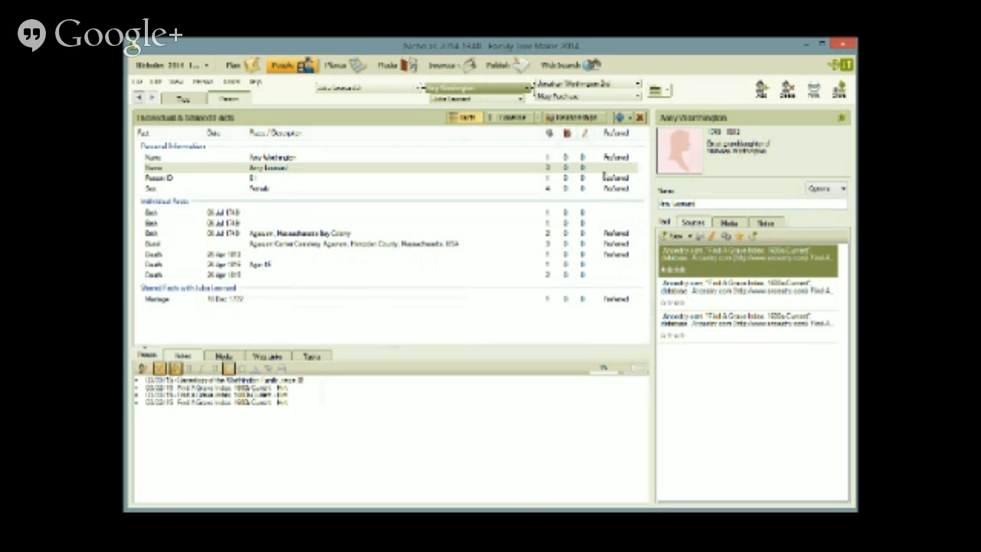
Step: Link the first placeless birth fact's Find A Grave Index citation to the second placeless birth fact, and delete the first one
left_click(319, 211)
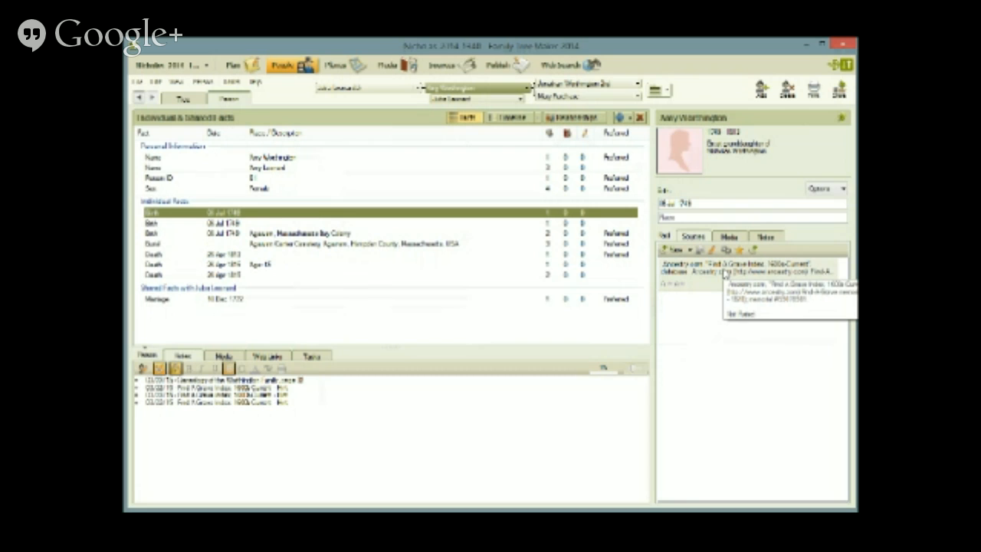
left_click(574, 223)
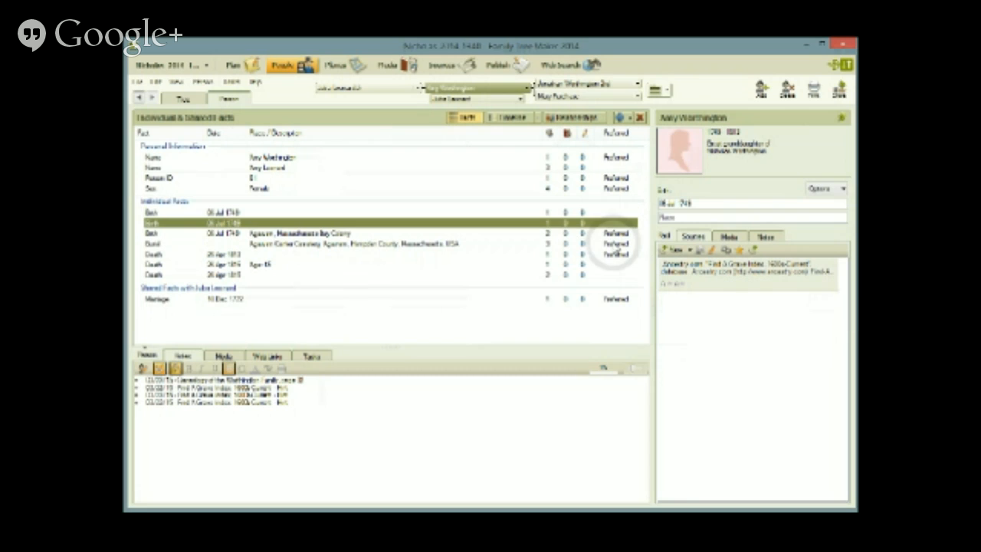
left_click(688, 251)
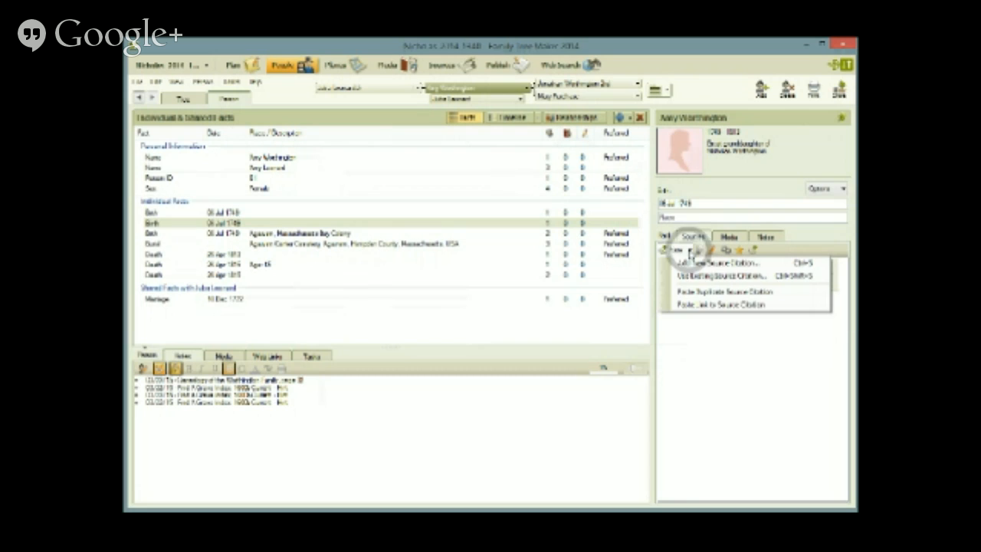
left_click(703, 305)
left_click(569, 212)
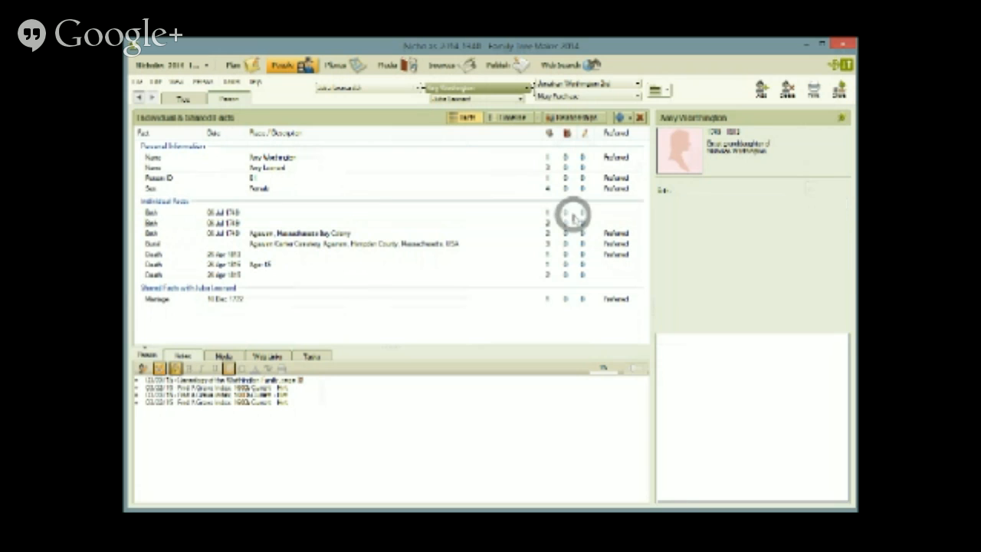
left_click(640, 117)
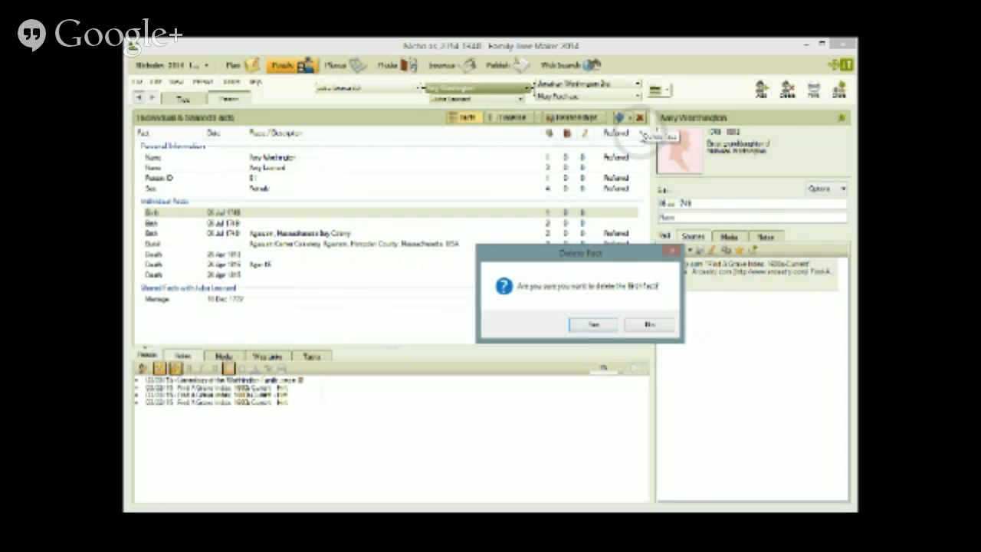
left_click(594, 324)
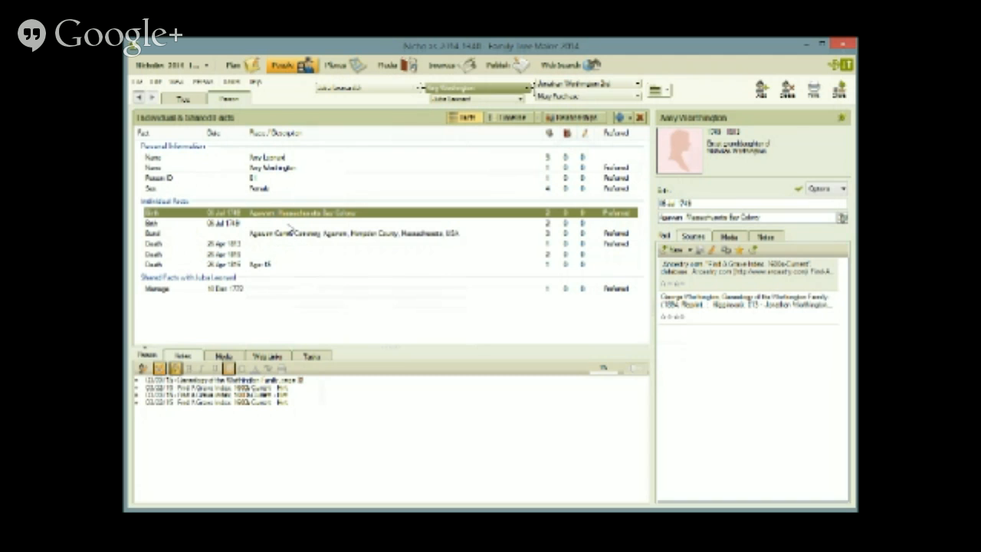
Step: Paste the link to the copied Find A Grave Index citation onto the wife's non-preferred death fact that has no age description
left_click(289, 225)
left_click(282, 245)
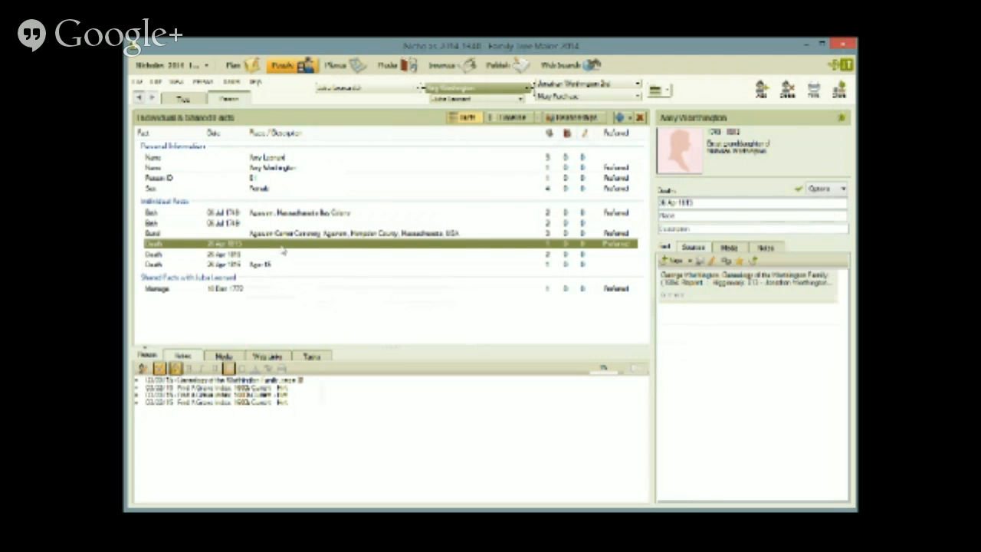
left_click(284, 255)
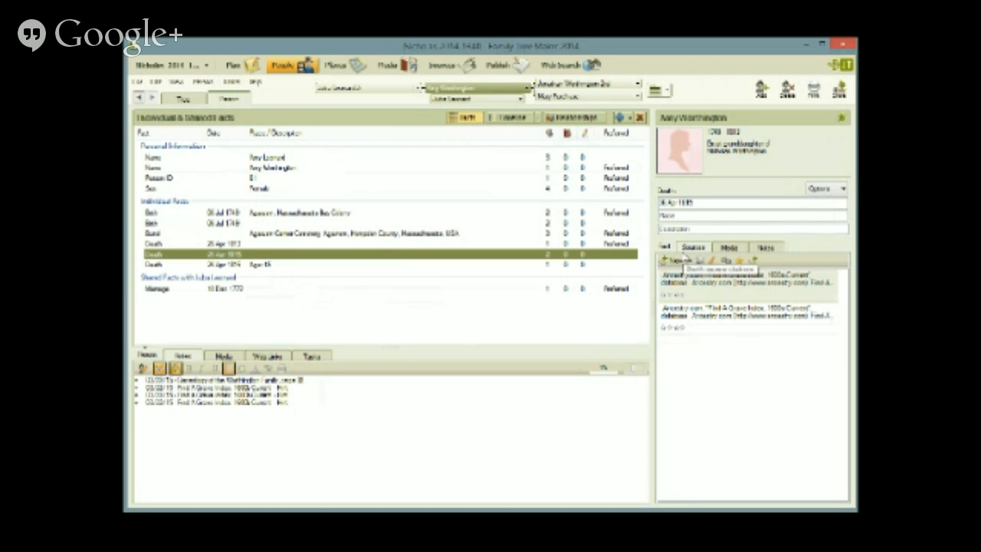
left_click(688, 262)
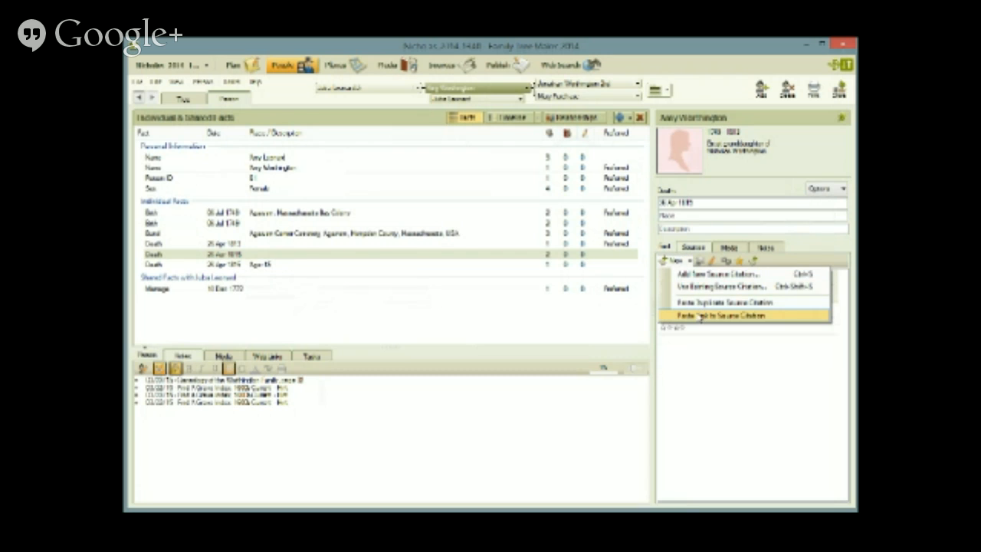
left_click(700, 317)
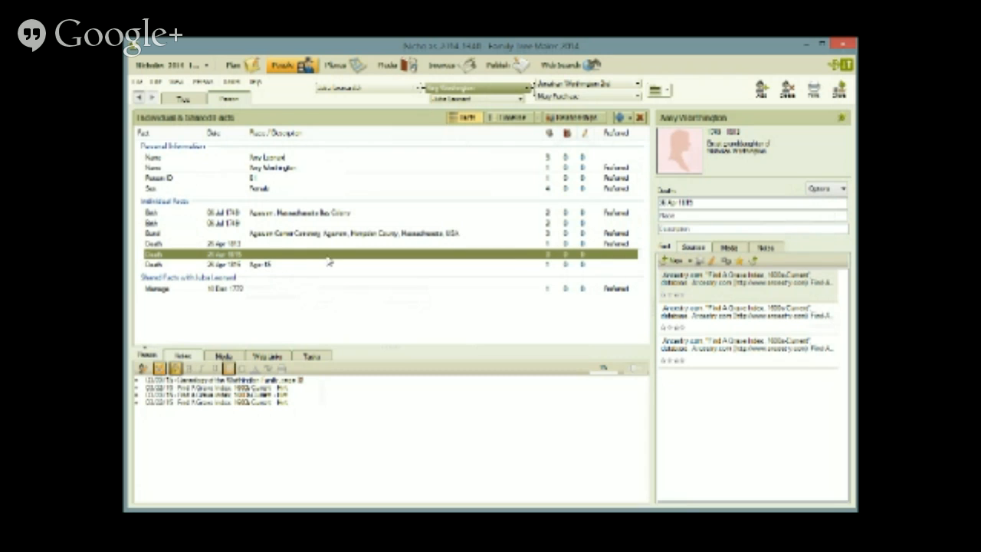
Step: Delete the wife's duplicate death fact that has an age in its description
left_click(275, 266)
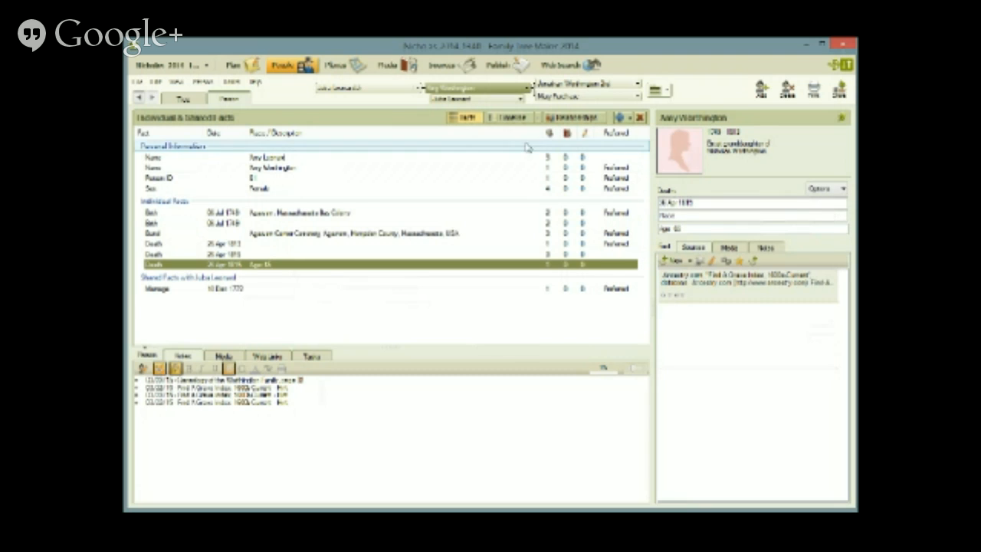
left_click(639, 117)
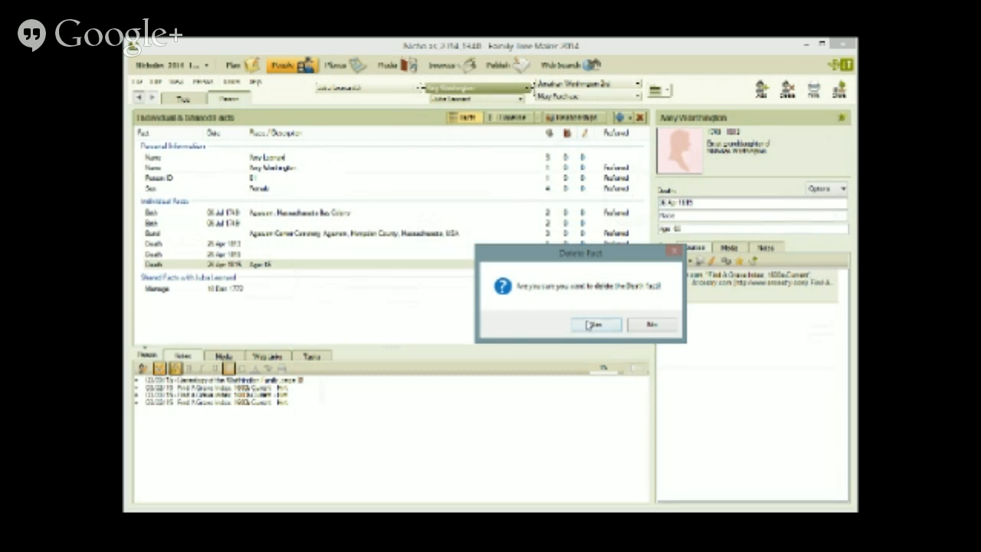
left_click(591, 324)
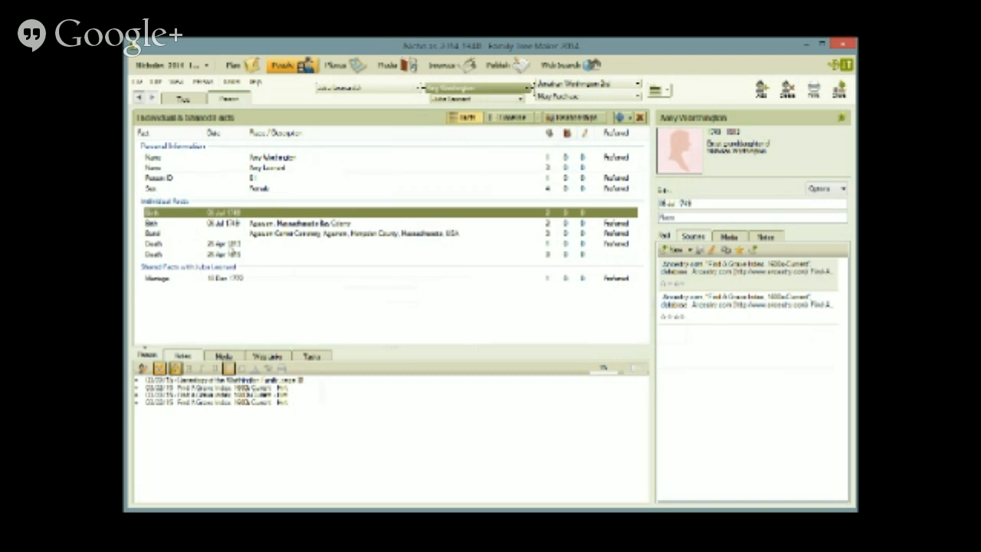
Step: Link the Find A Grave Index citation from the husband's alternate name with the rank prefix to his Lieutenant title fact
left_click(309, 358)
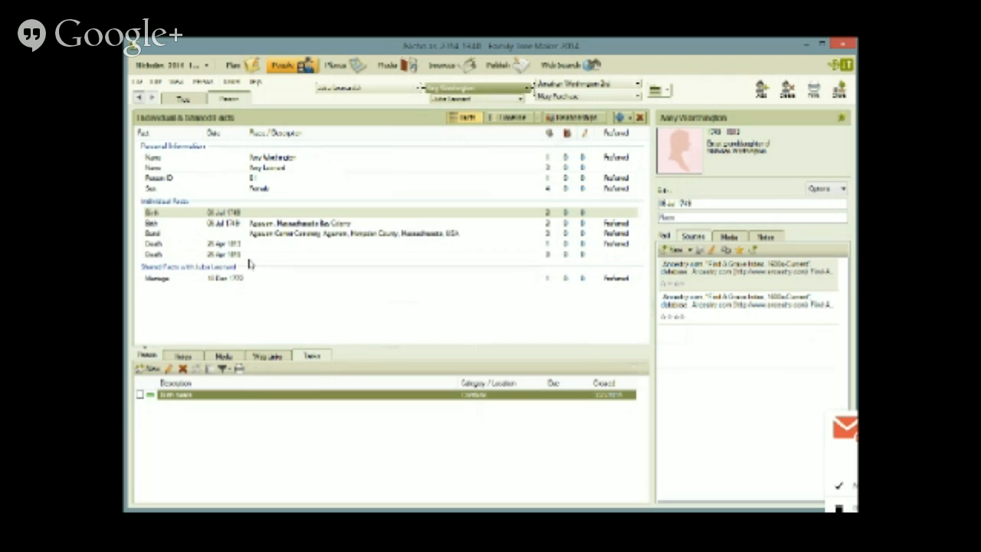
left_click(470, 100)
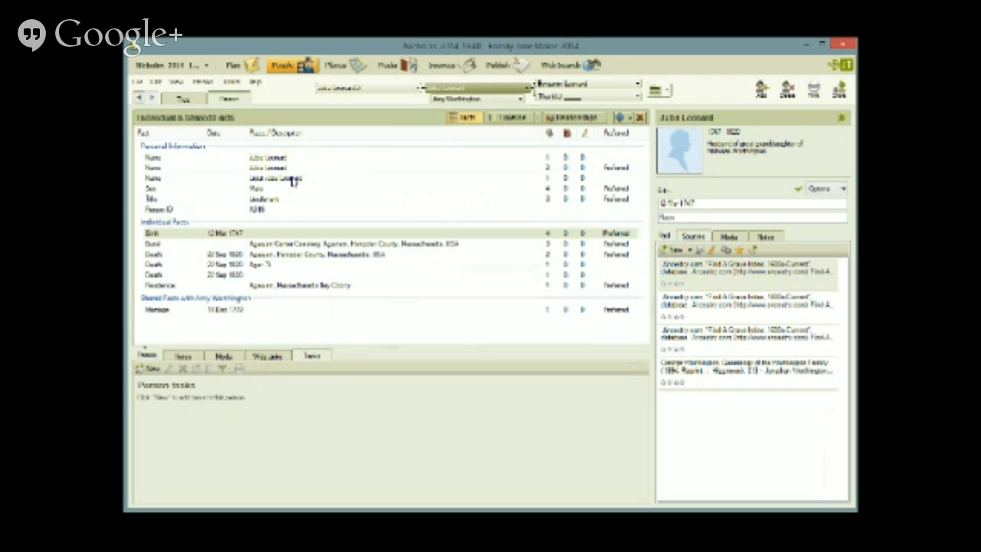
left_click(591, 179)
left_click(683, 250)
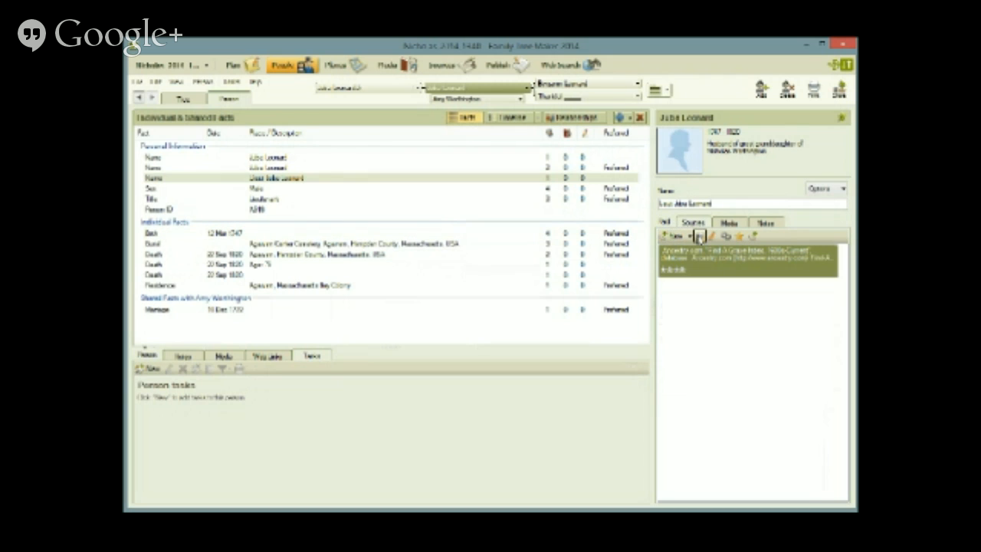
left_click(273, 195)
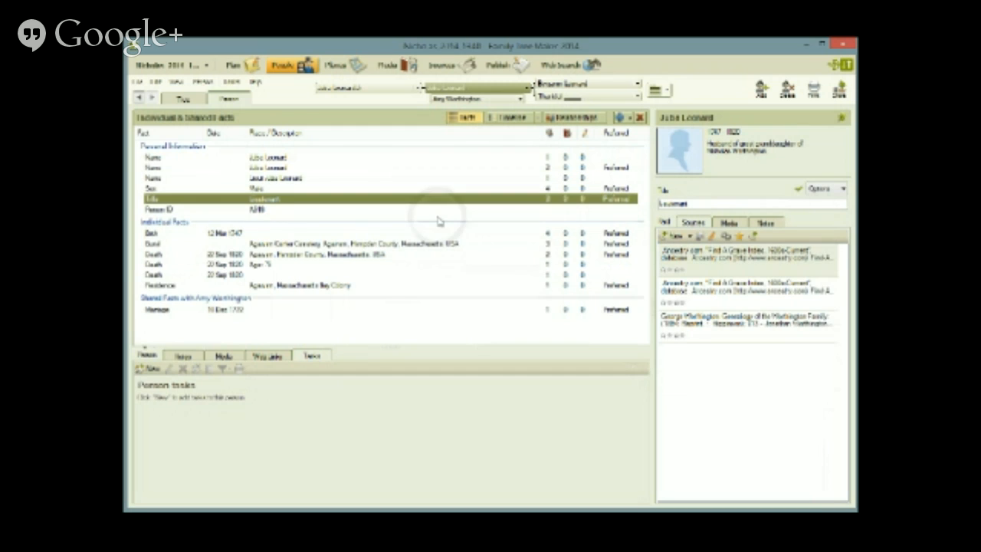
left_click(689, 235)
left_click(695, 279)
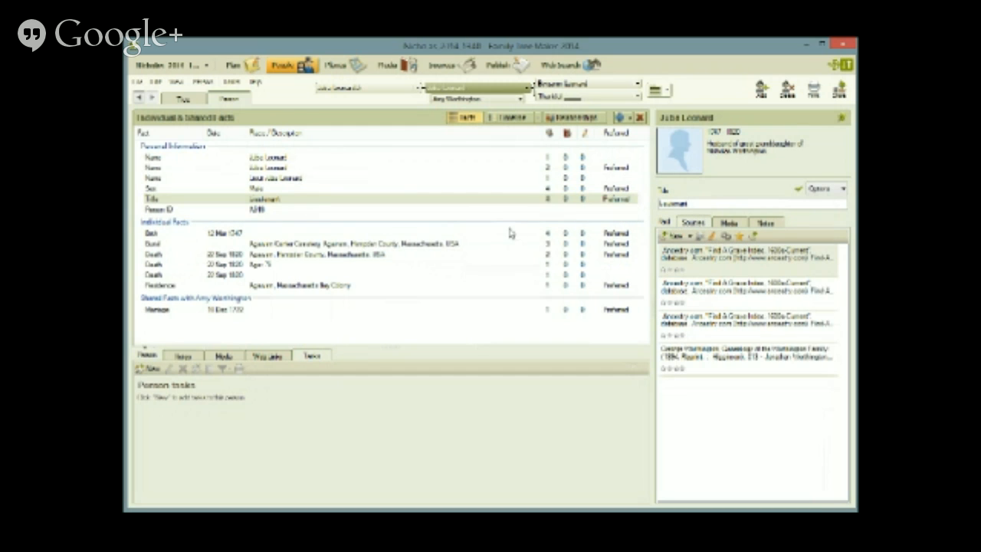
Step: Delete the husband's alternate name fact that includes the rank prefix
left_click(293, 177)
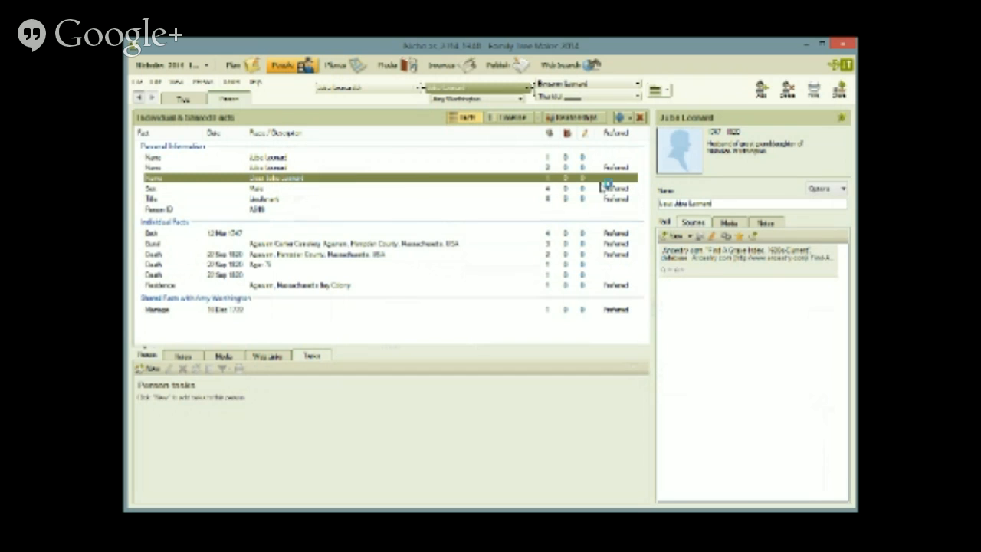
left_click(640, 117)
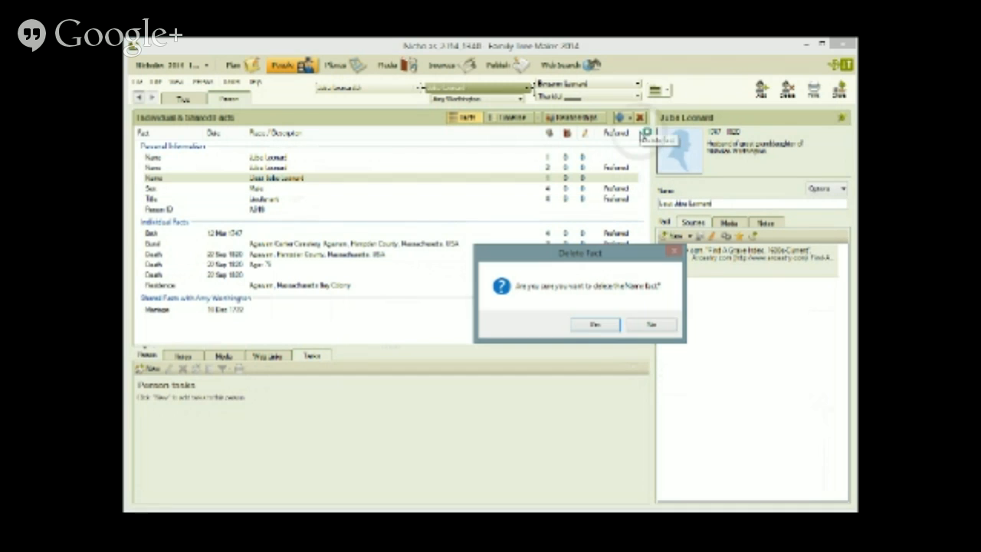
left_click(600, 325)
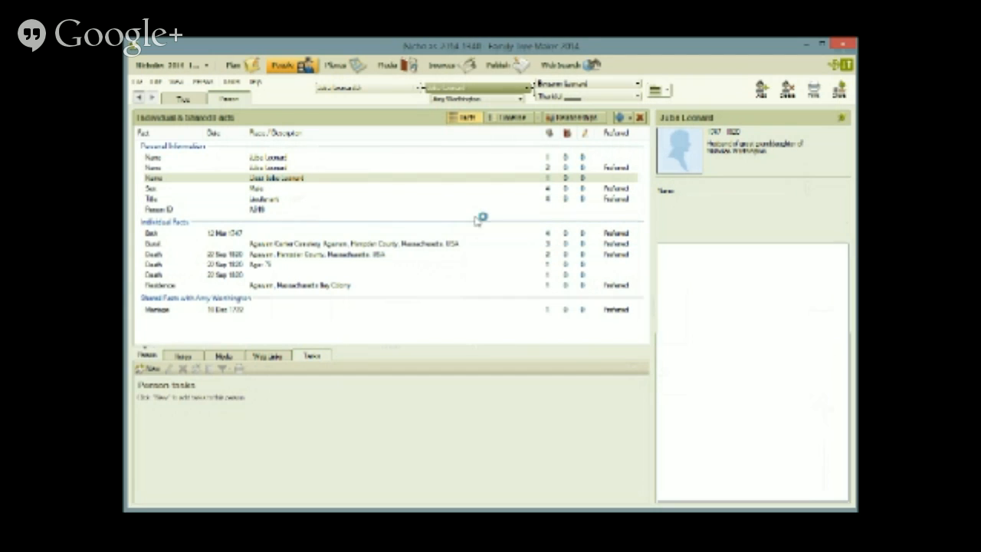
Step: Paste the link to the copied Find A Grave Index citation onto the husband's preferred name fact
left_click(278, 168)
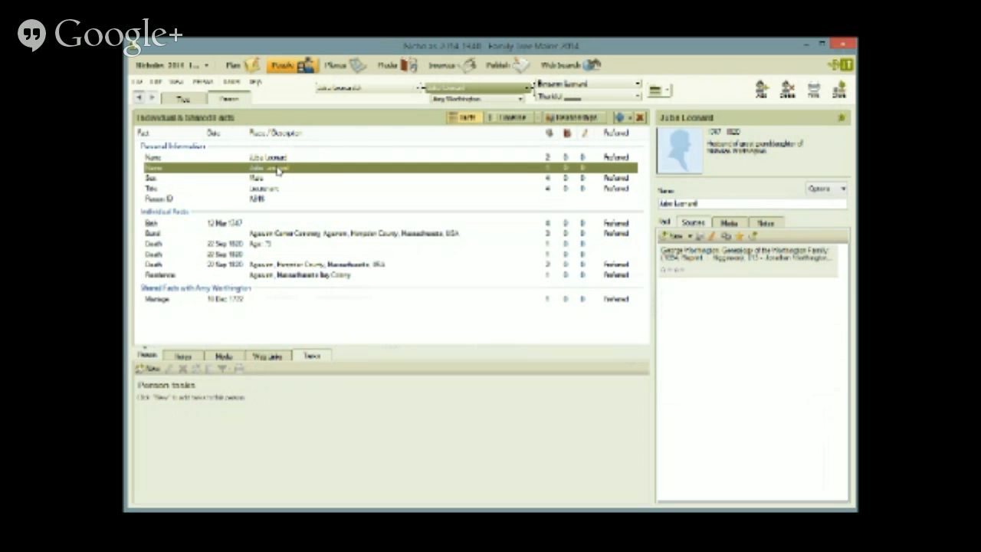
left_click(400, 158)
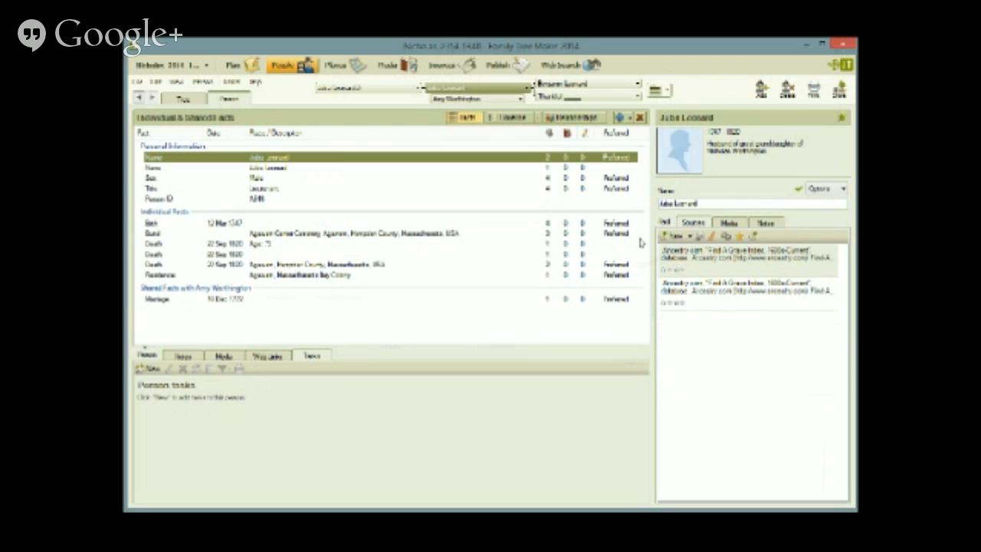
left_click(674, 235)
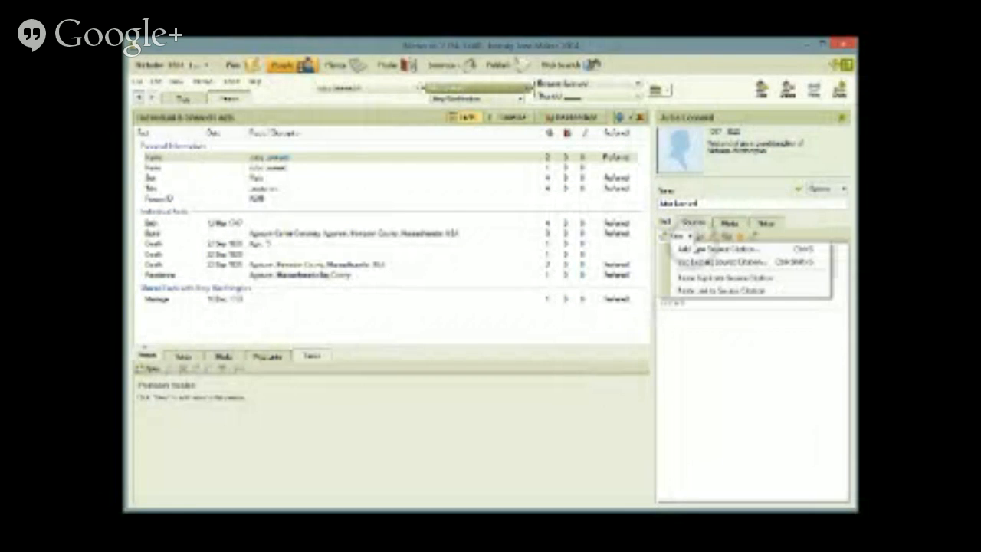
left_click(706, 291)
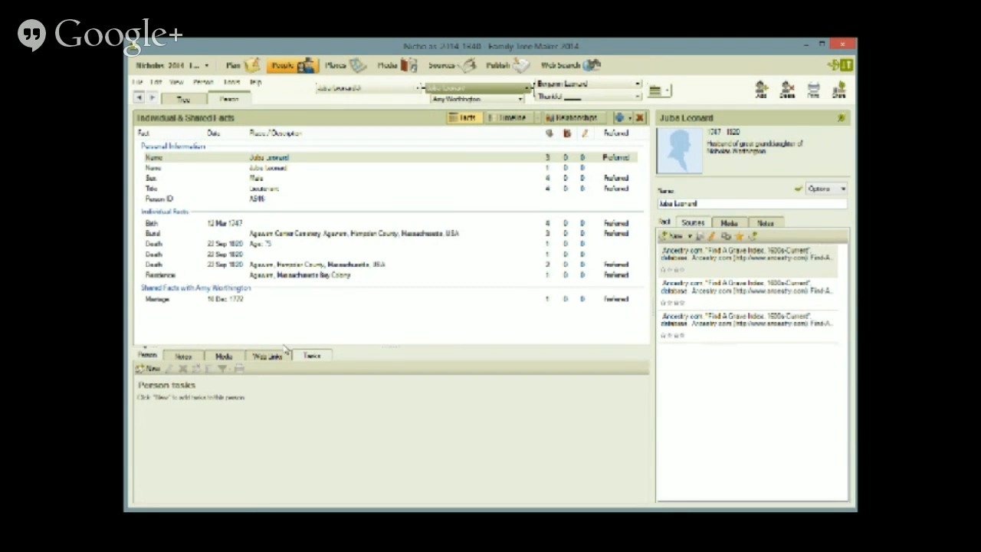
Step: Review the husband's notes, and compare his Jr. son's facts with the son's Find A Grave memorial page in the browser
left_click(184, 357)
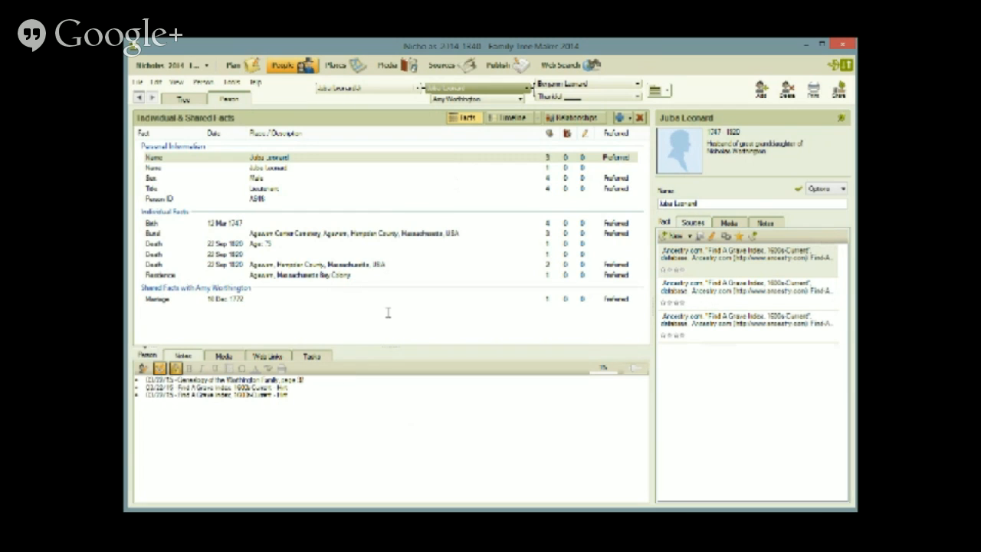
left_click(388, 92)
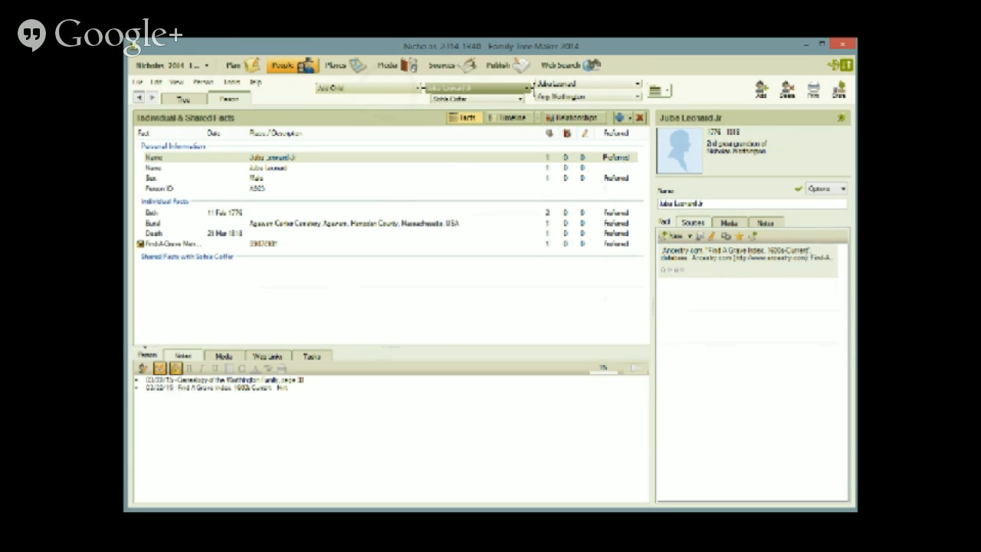
key("alt+Tab")
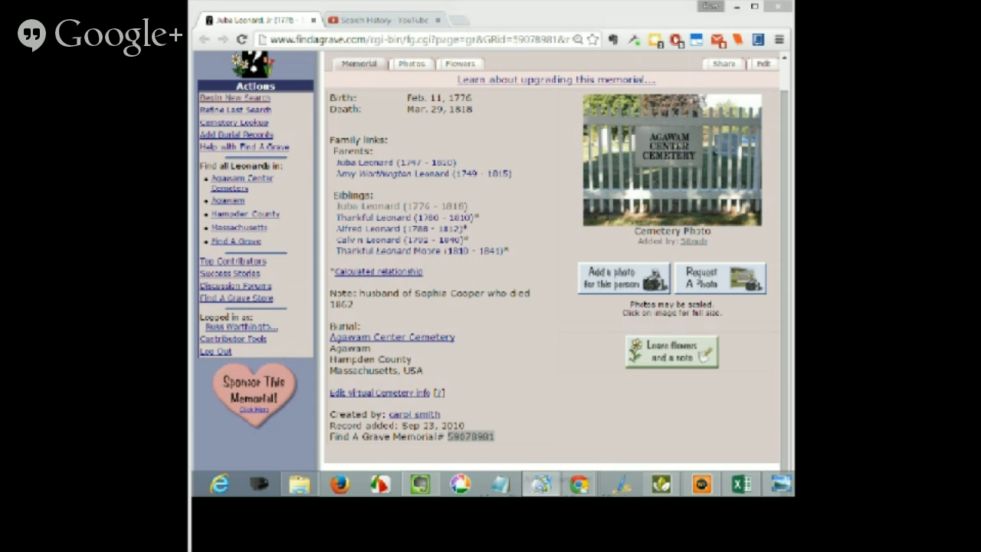
key("alt+Tab")
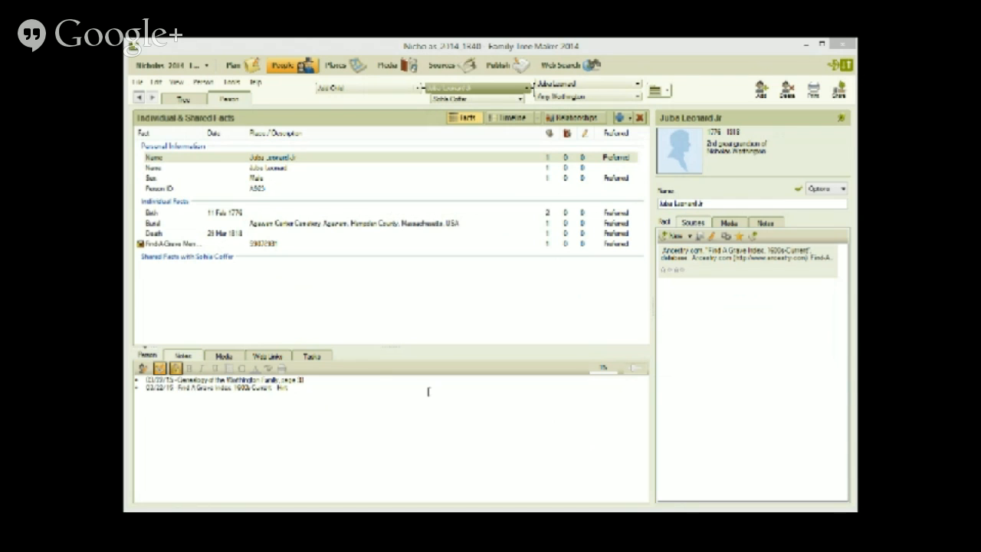
Step: Add a medium-priority task "Find-A-Grave Relationships" in the Find-A-Grave category for the son
left_click(305, 358)
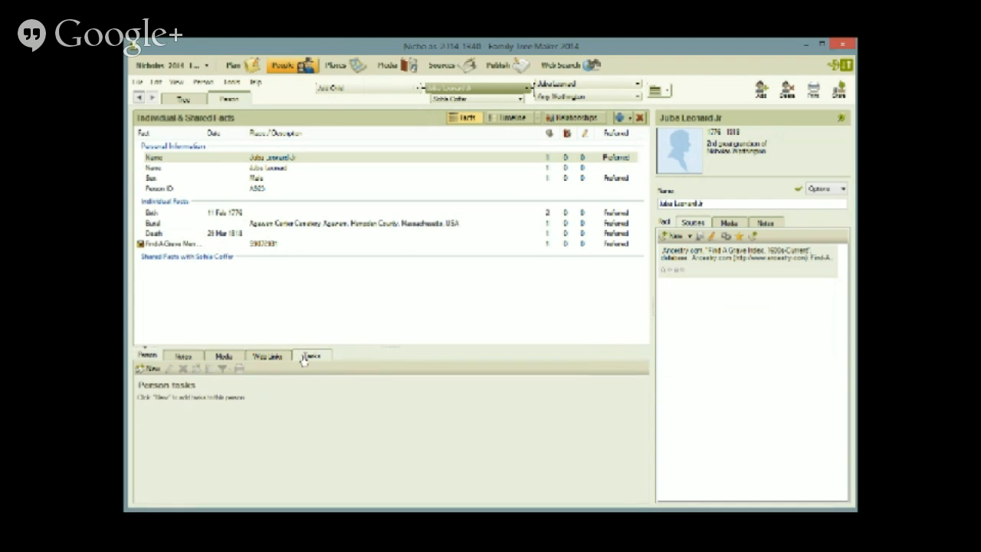
left_click(151, 369)
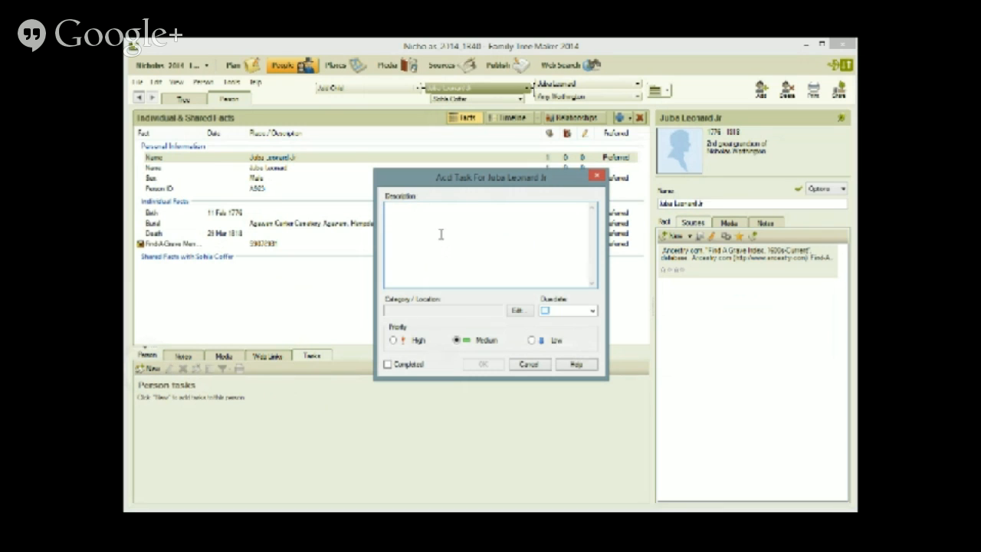
type("Find-A-Grave Relationships")
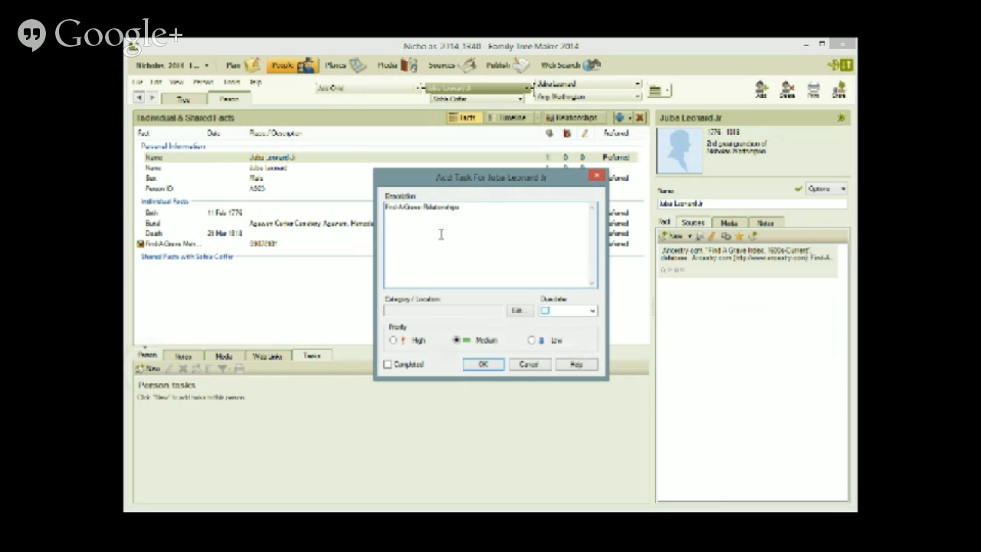
left_click(518, 312)
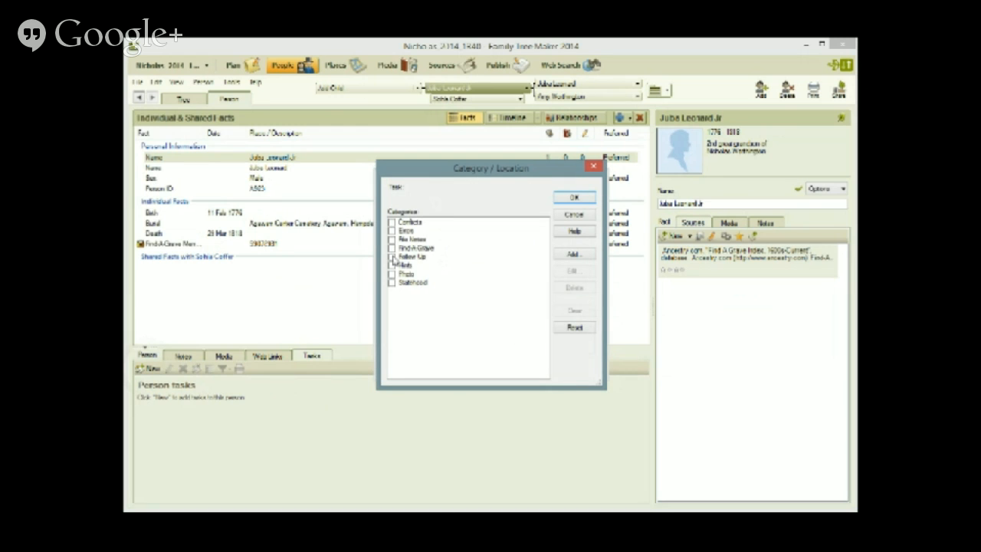
left_click(391, 250)
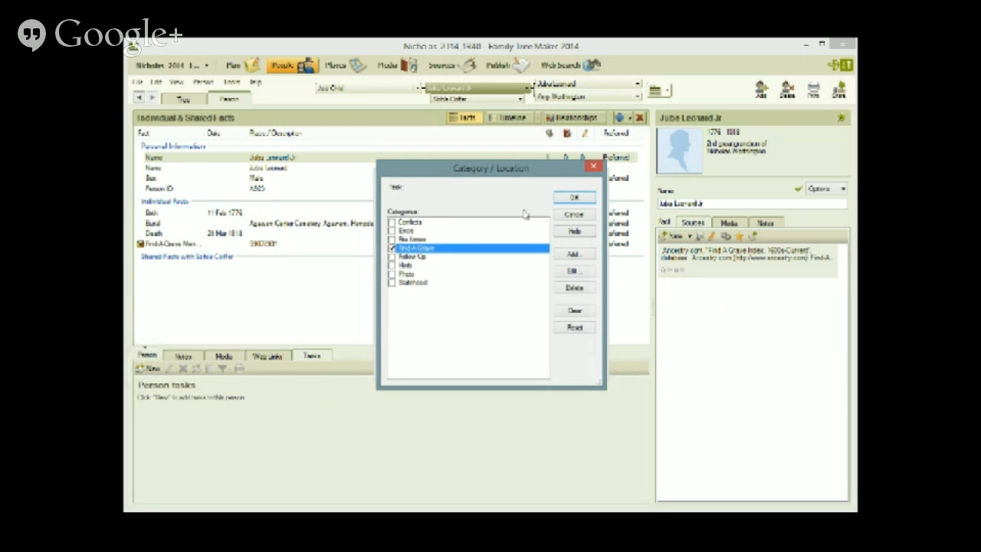
left_click(574, 197)
left_click(484, 364)
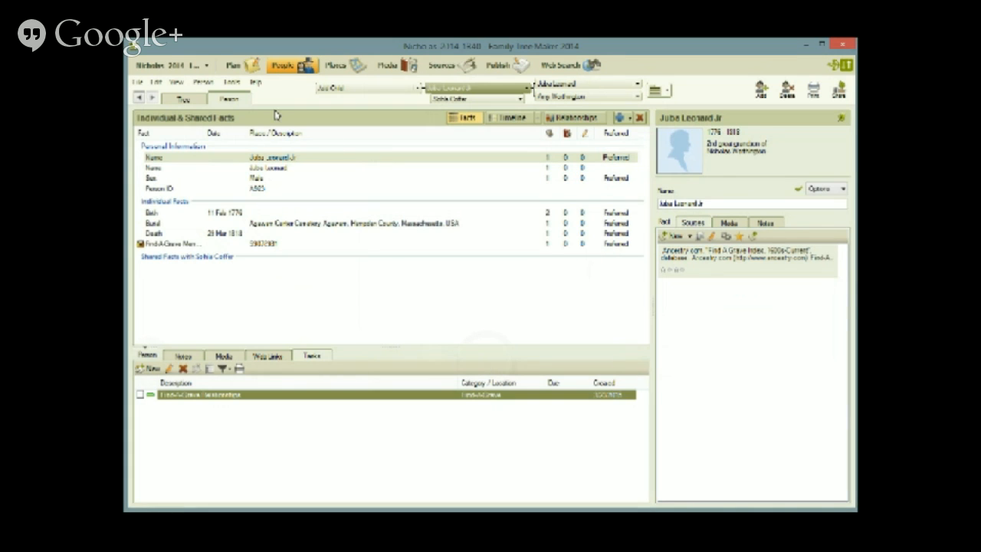
Step: Examine the tree's overall task list and the facts linked to the Find A Grave source citation
left_click(228, 69)
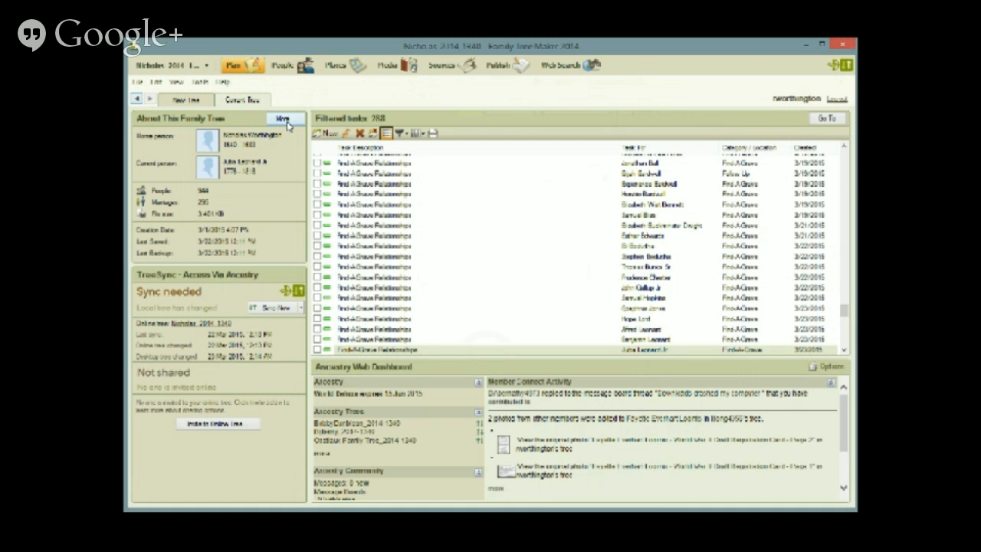
left_click(439, 68)
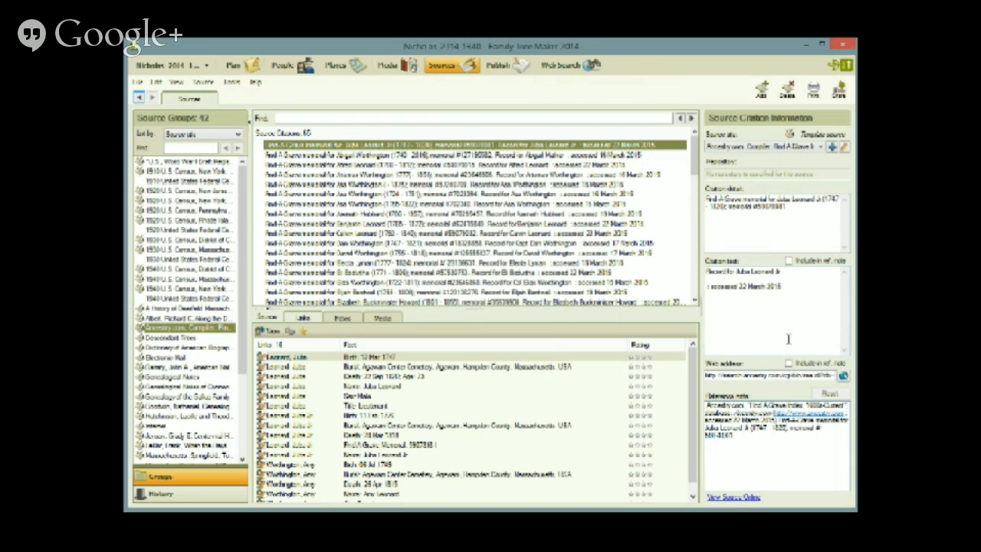
left_click(234, 68)
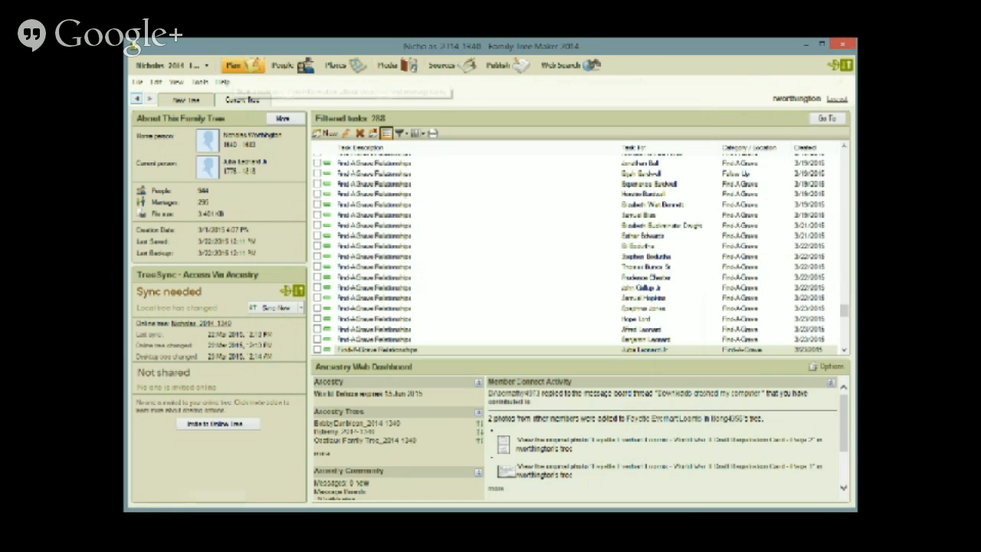